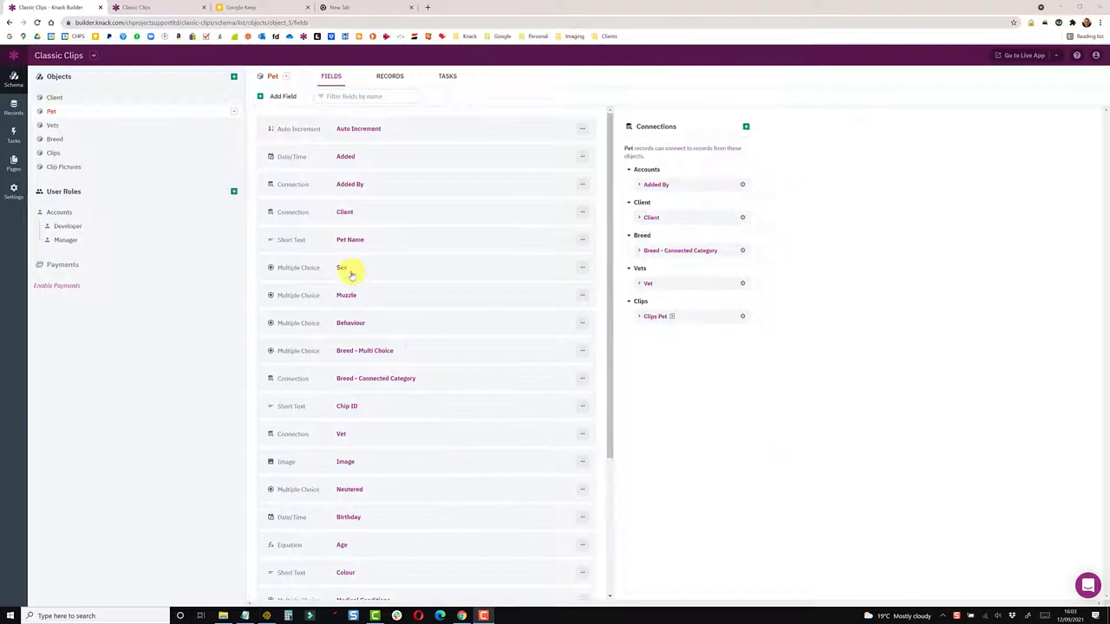
Examine the settings and options of the Pet object's Sex, Muzzle and Behaviour multiple choice fields
{"action": "left_click", "coordinate": [350, 272]}
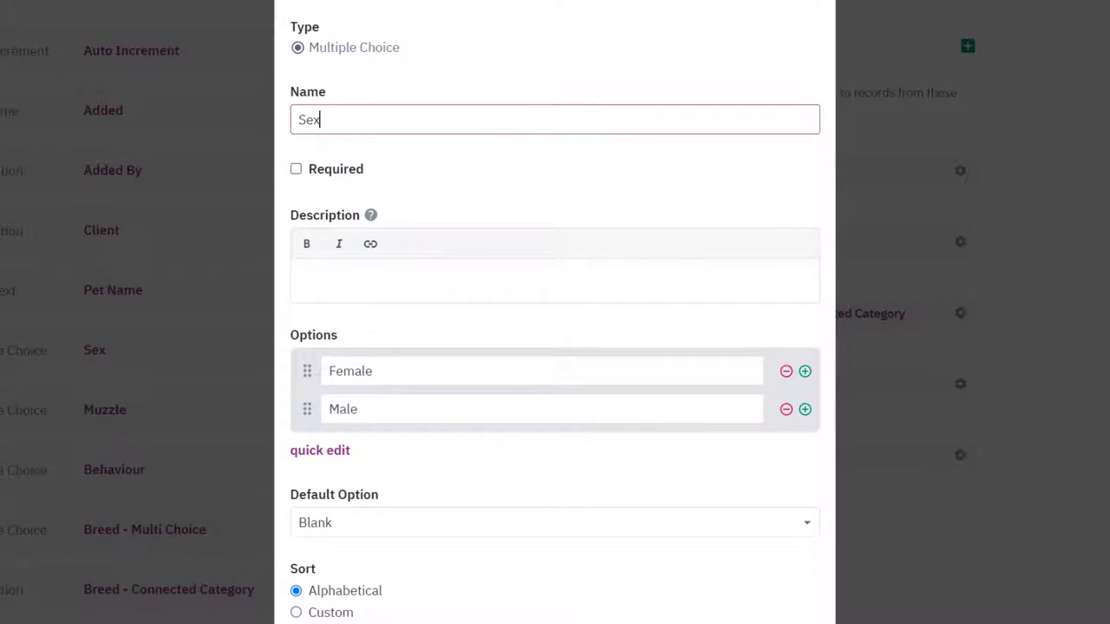
{"action": "left_click", "coordinate": [673, 73]}
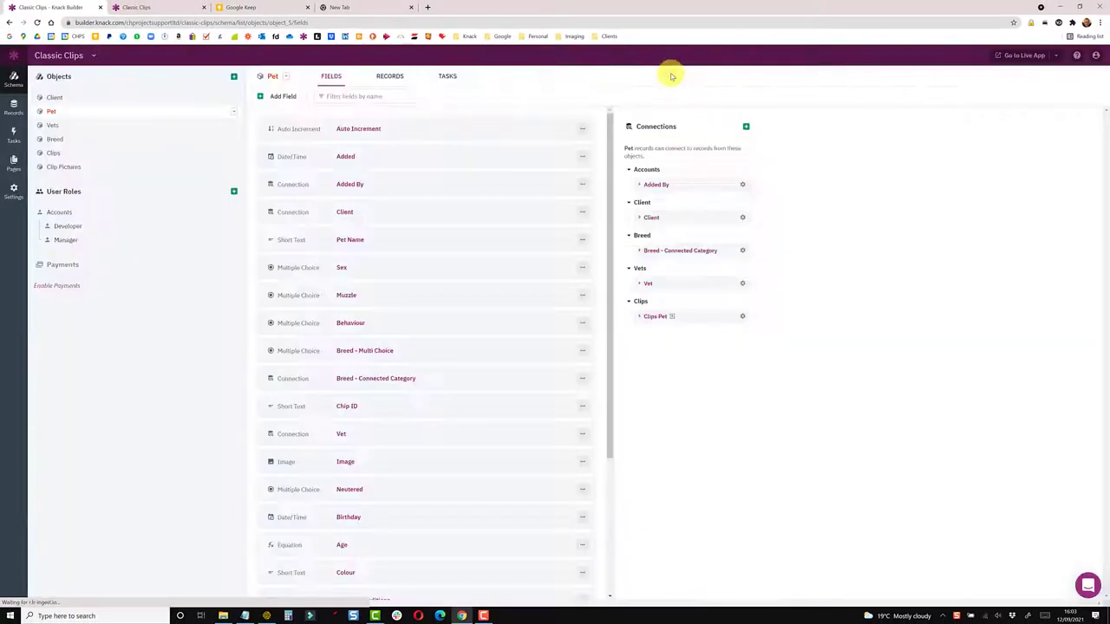
{"action": "left_click", "coordinate": [350, 296]}
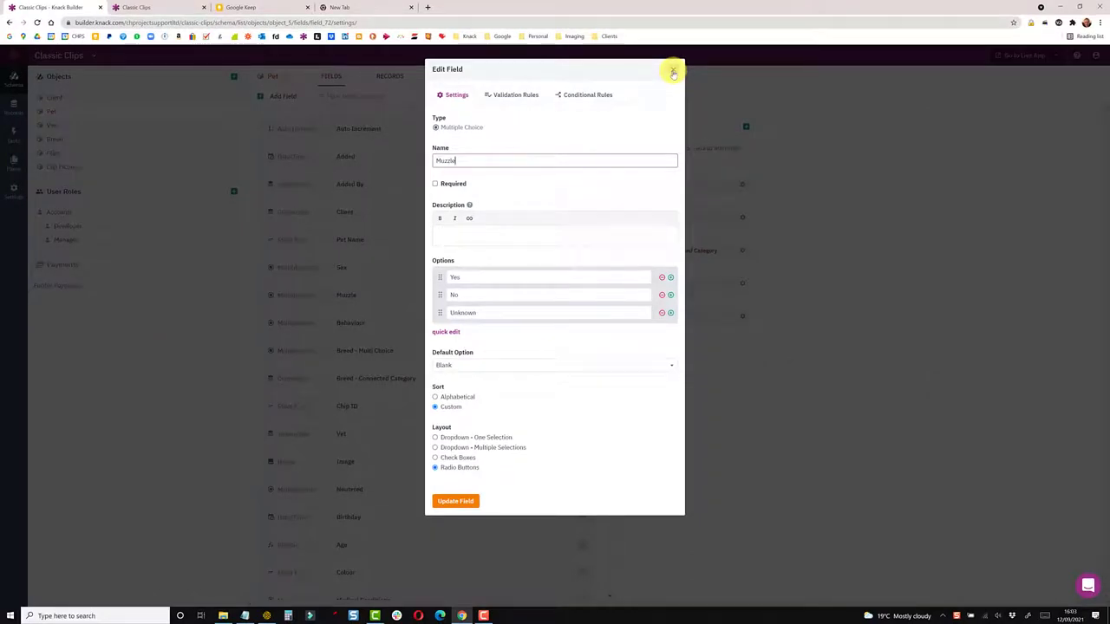
{"action": "left_click", "coordinate": [673, 73]}
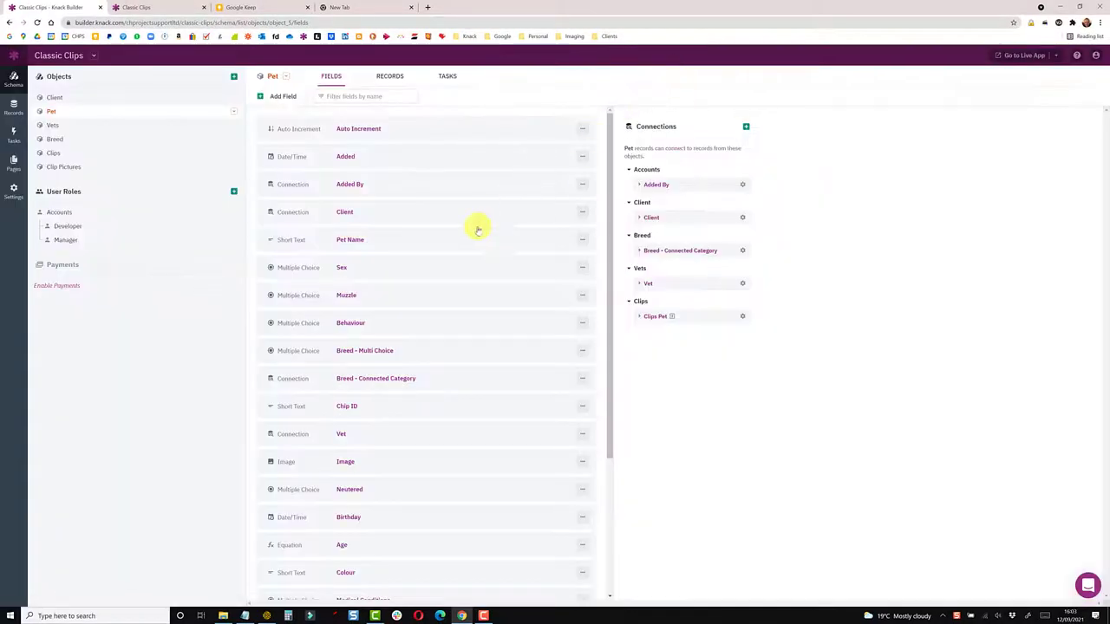
{"action": "left_click", "coordinate": [355, 322]}
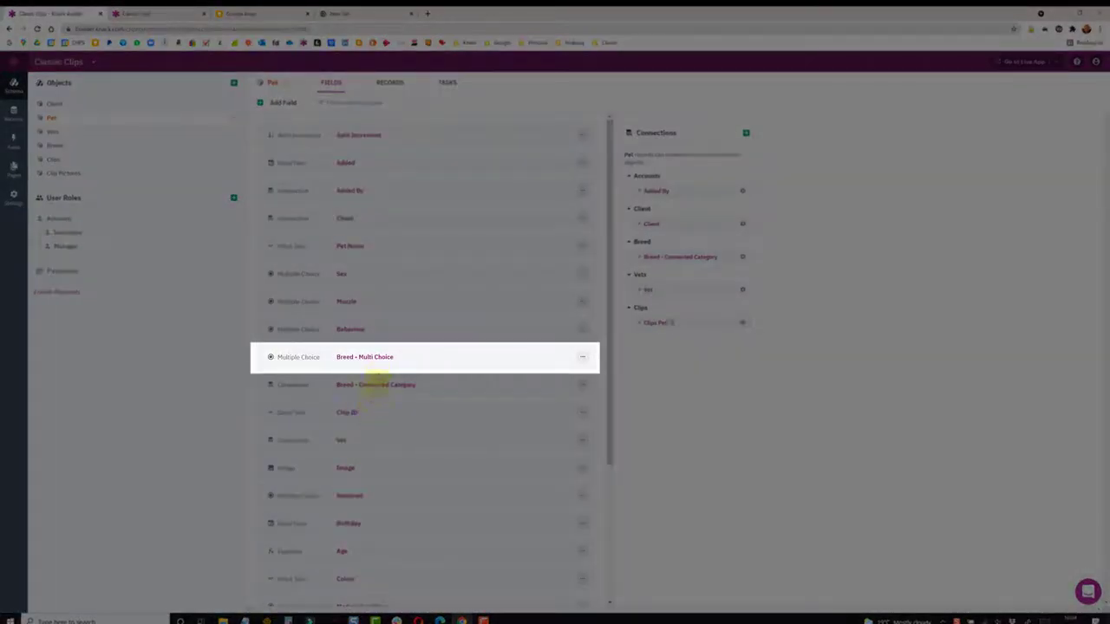
Review the full list of breed options in the Breed - Multi Choice field's settings
{"action": "left_click", "coordinate": [383, 359]}
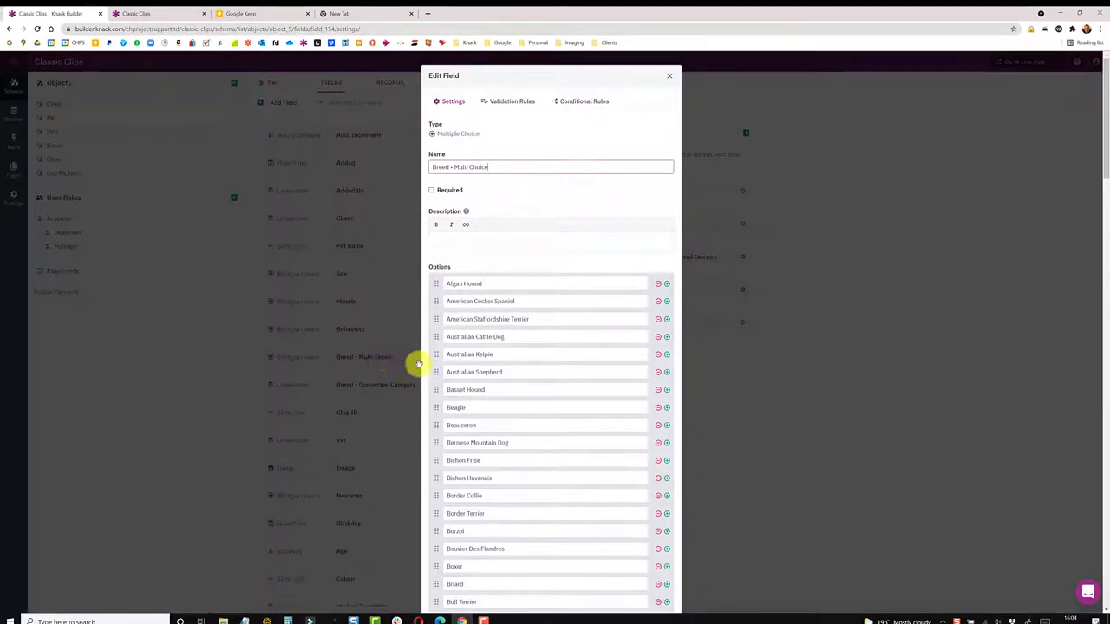
{"action": "scroll", "coordinate": [540, 414], "scroll_direction": "down", "scroll_amount": 5}
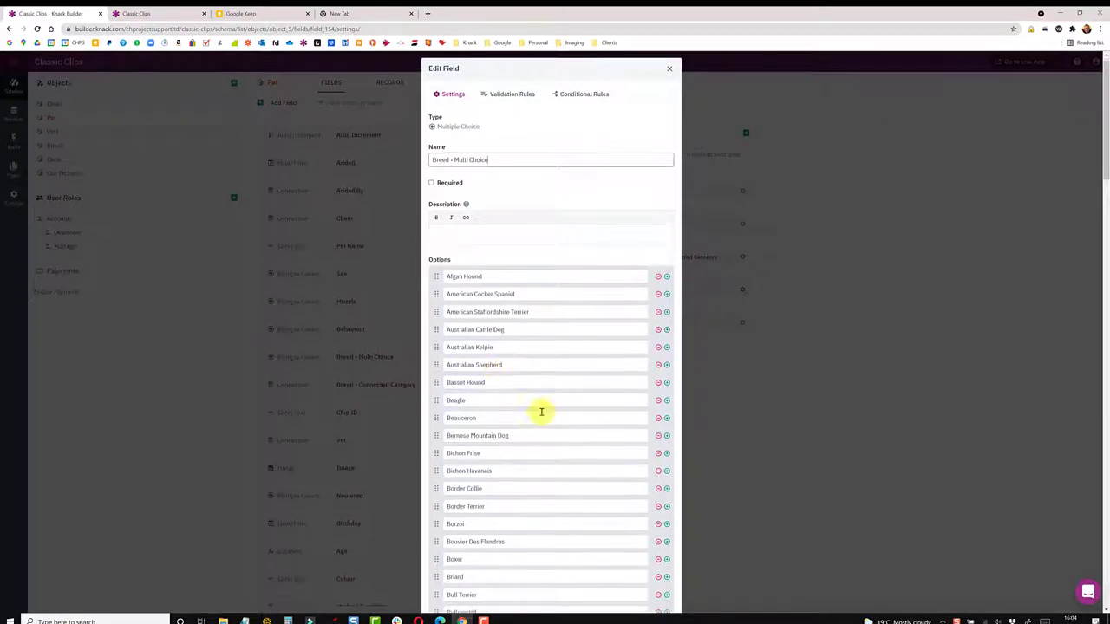
{"action": "scroll", "coordinate": [540, 441], "scroll_direction": "down", "scroll_amount": 20}
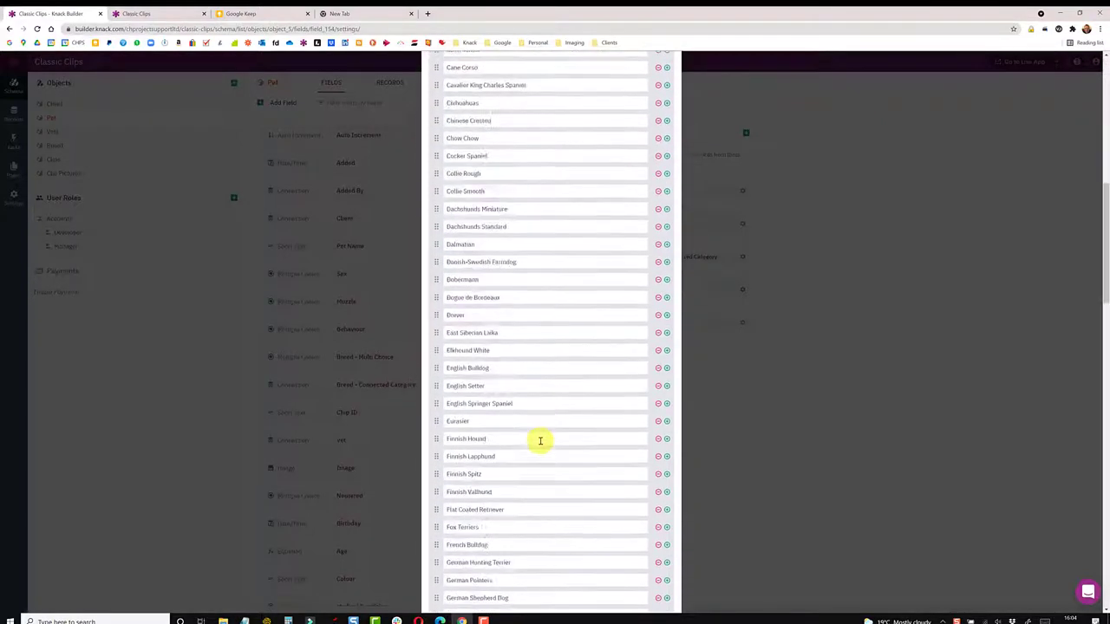
{"action": "scroll", "coordinate": [539, 473], "scroll_direction": "down", "scroll_amount": 5}
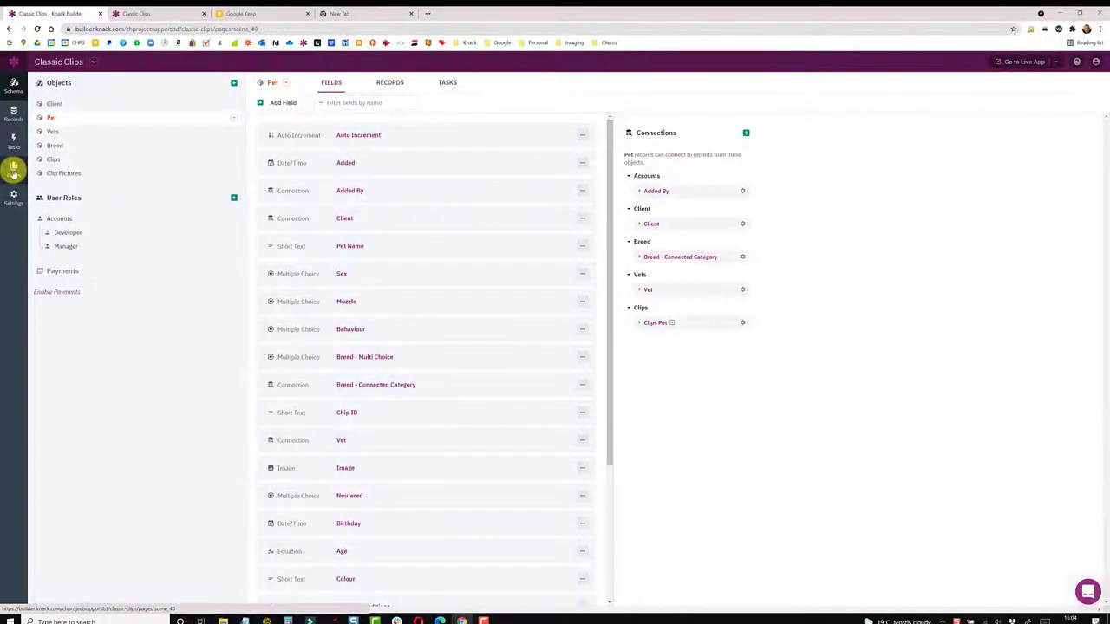
Open the Add Pet page's form and inspect the properties of its Breed - Multi Choice input
{"action": "left_click", "coordinate": [13, 170]}
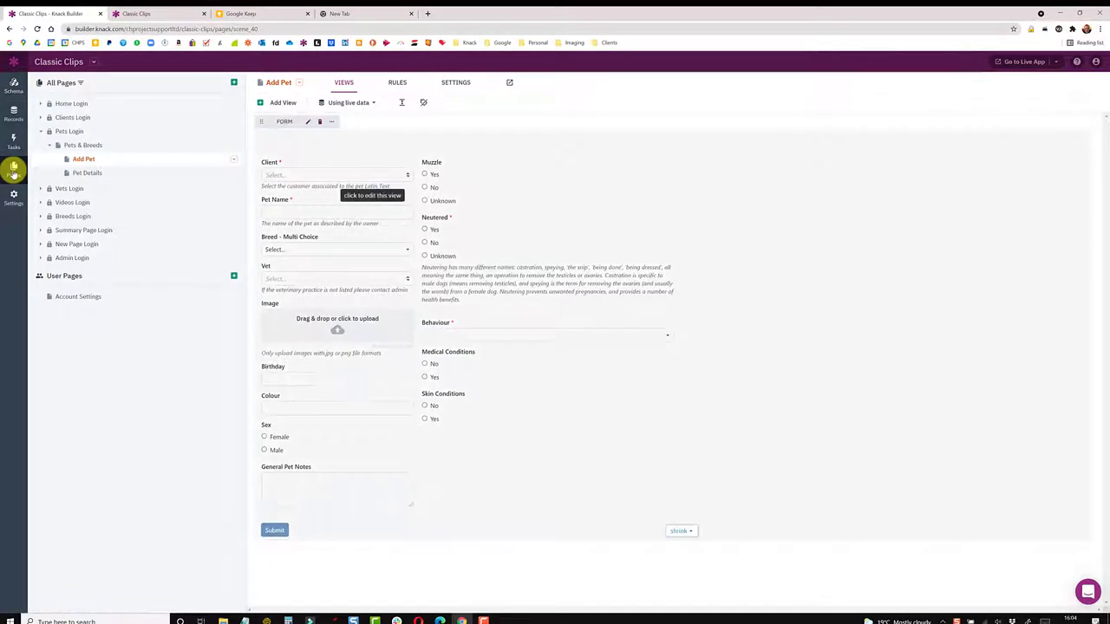
{"action": "left_click", "coordinate": [308, 250]}
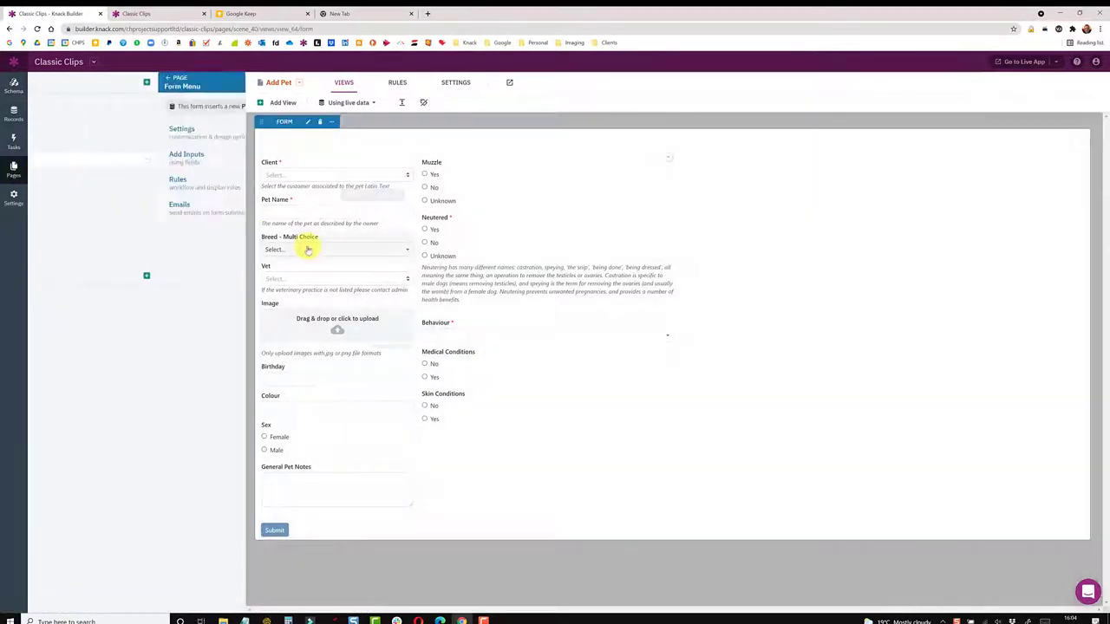
{"action": "left_click", "coordinate": [75, 155]}
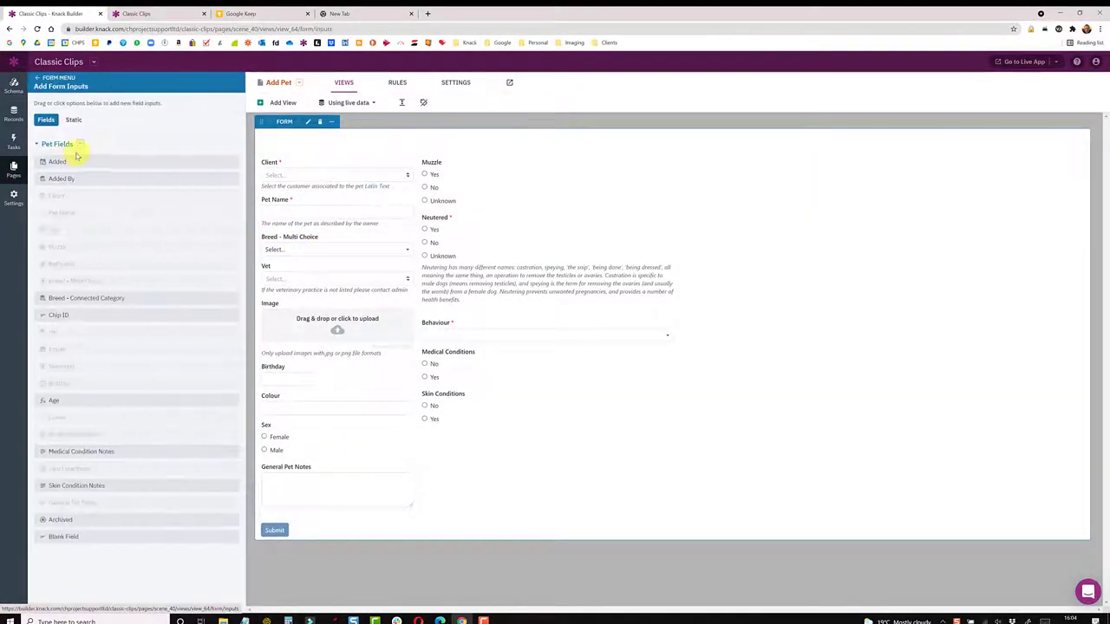
{"action": "left_click", "coordinate": [312, 249]}
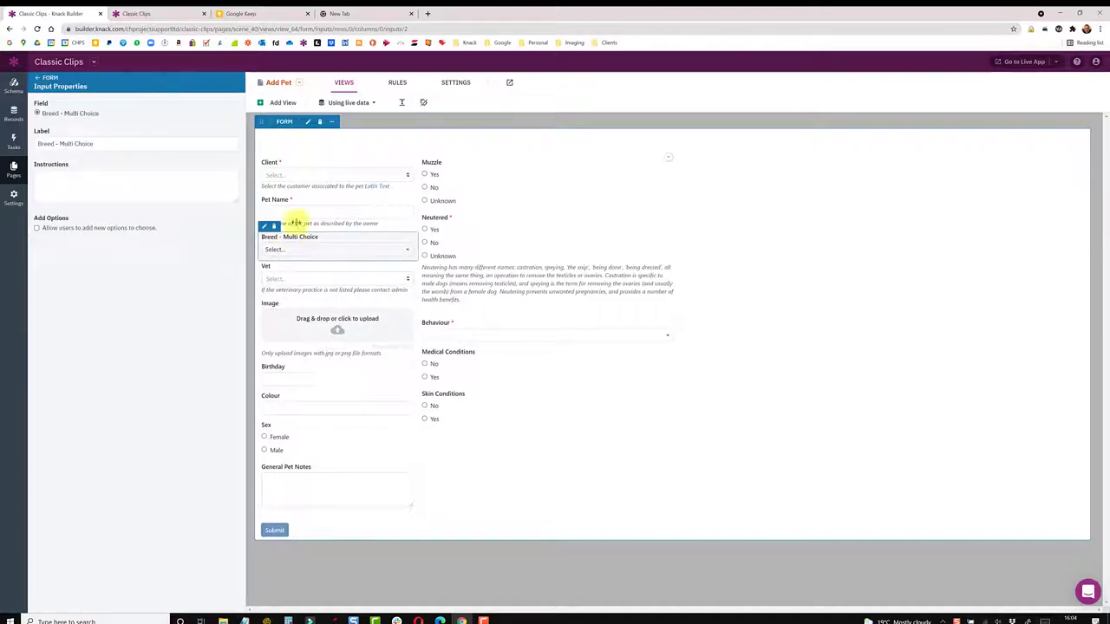
Switch to the live Classic Clips app, open the Add Pet form, browse the breed options and choose Parson Russell Terrier
{"action": "left_click", "coordinate": [156, 15]}
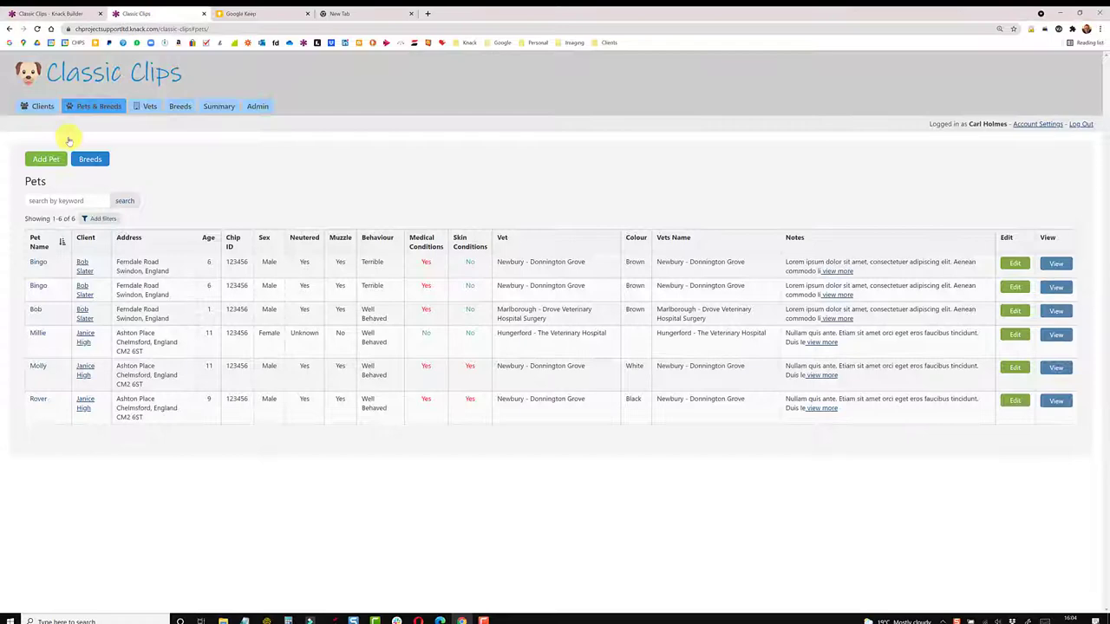
{"action": "left_click", "coordinate": [48, 161]}
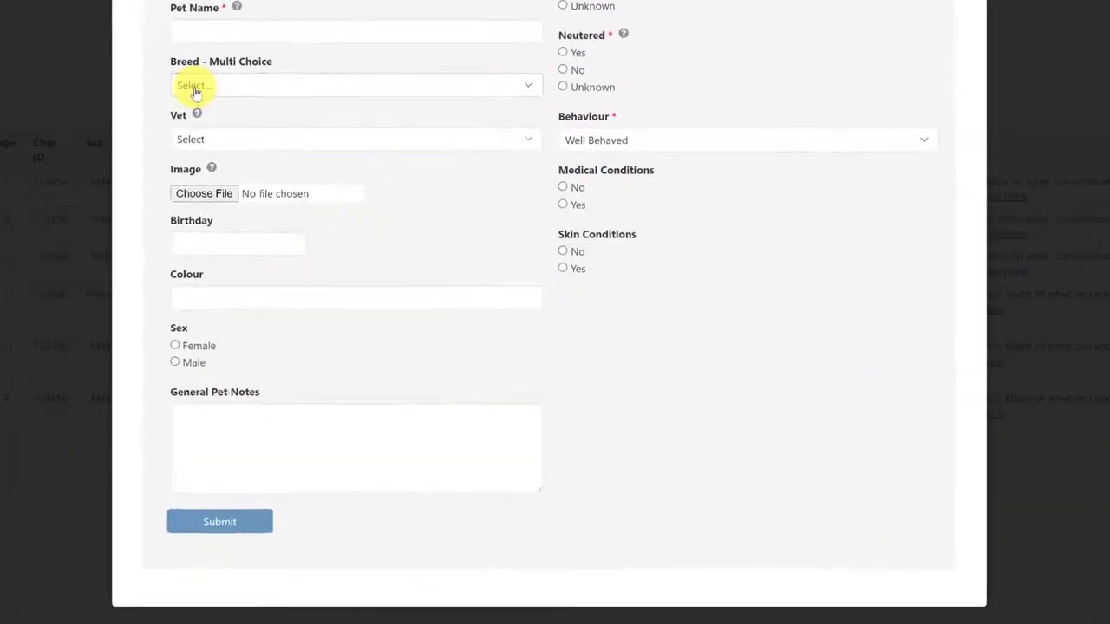
{"action": "left_click", "coordinate": [195, 92]}
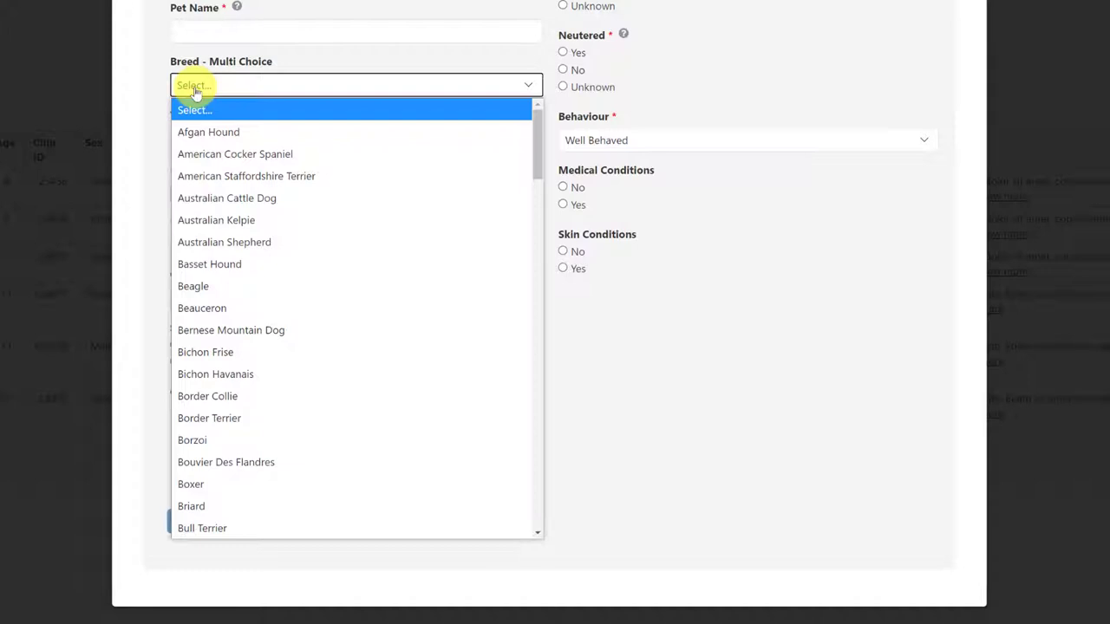
{"action": "key", "text": "t"}
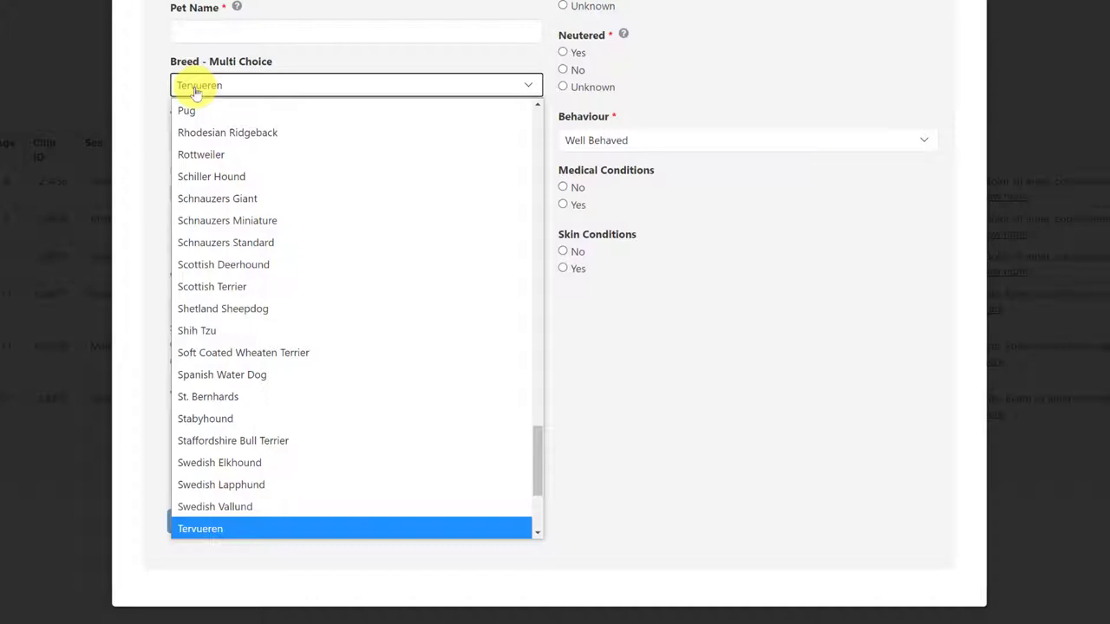
{"action": "key", "text": "e"}
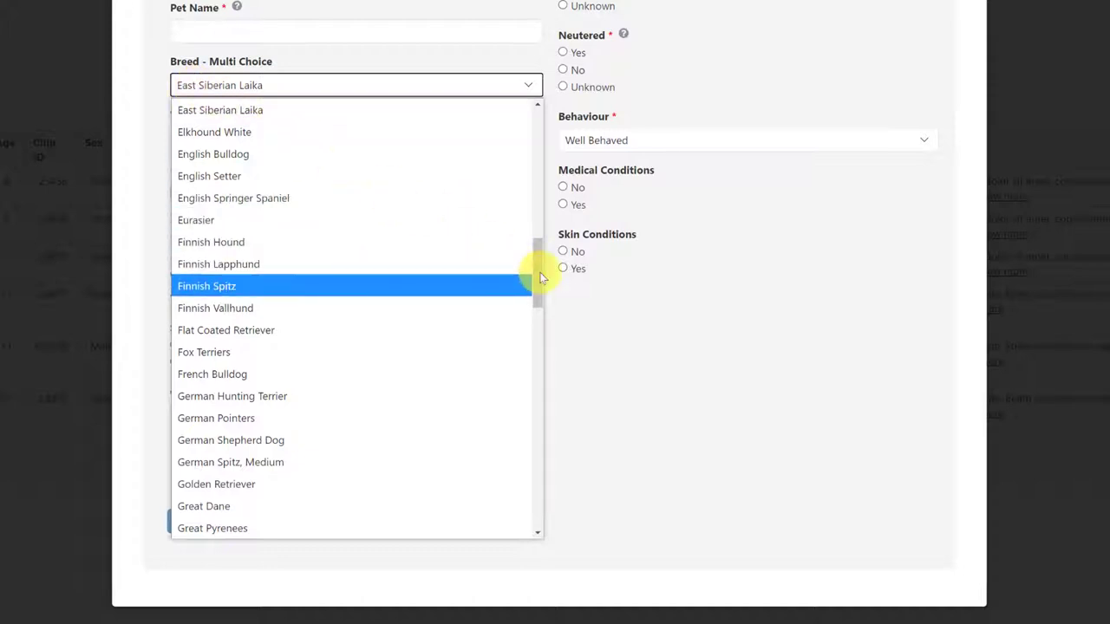
{"action": "left_click_drag", "start_coordinate": [540, 277], "coordinate": [530, 491]}
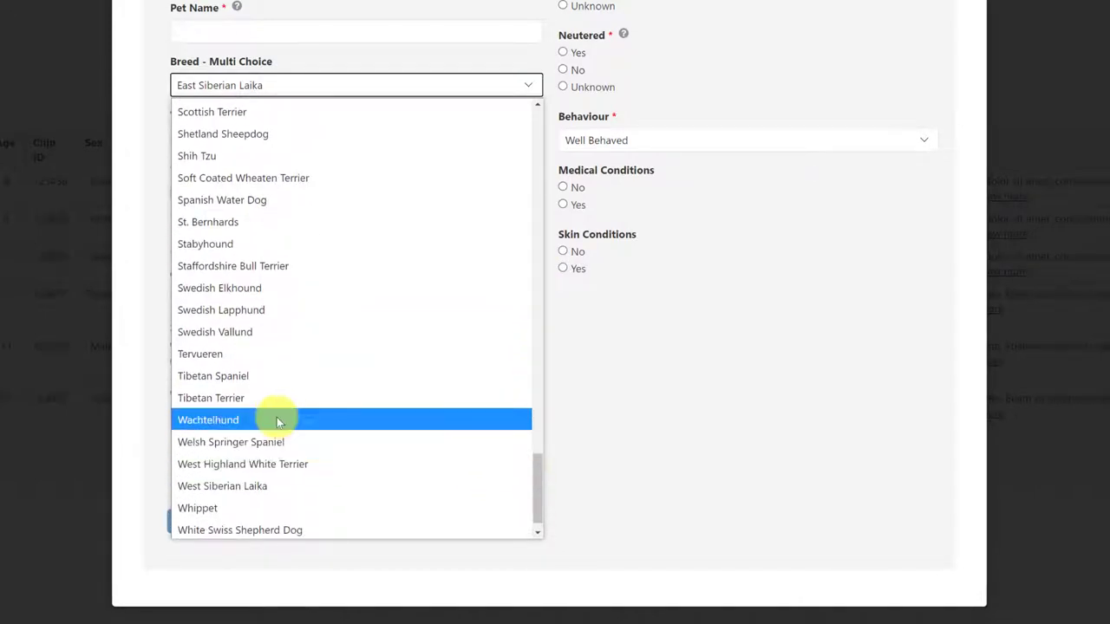
{"action": "key", "text": "Up"}
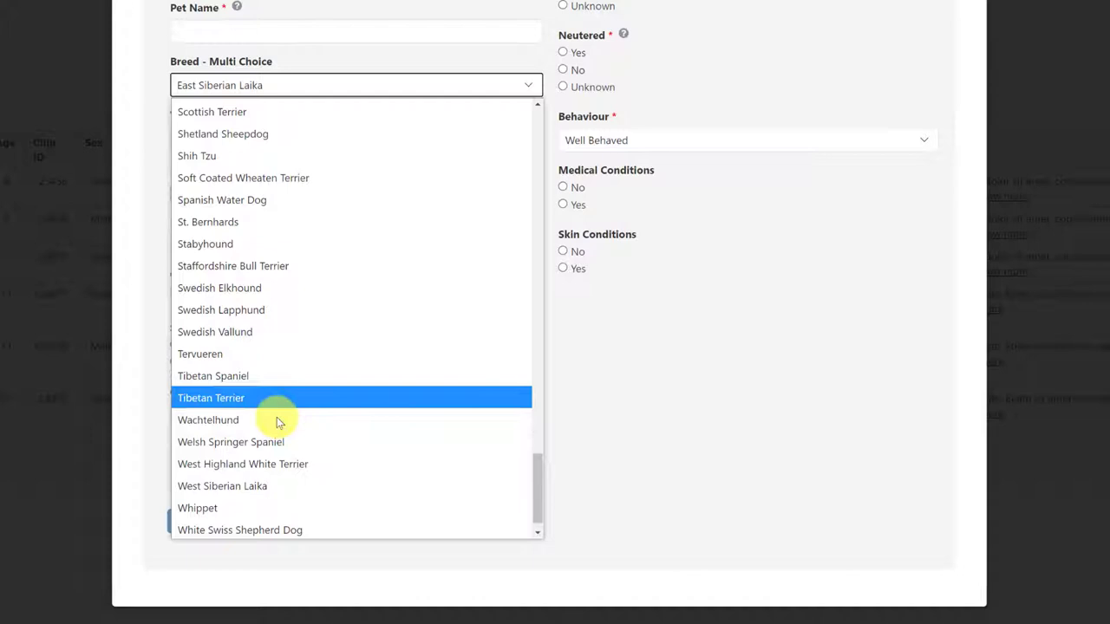
{"action": "scroll", "coordinate": [276, 417], "scroll_direction": "up", "scroll_amount": 5}
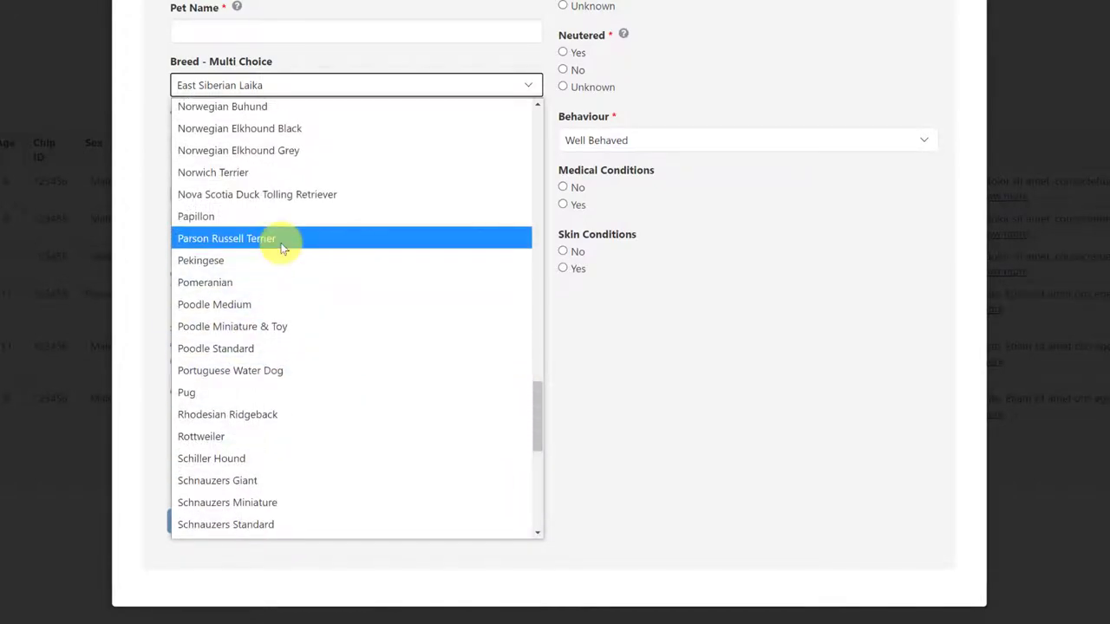
{"action": "left_click", "coordinate": [281, 248]}
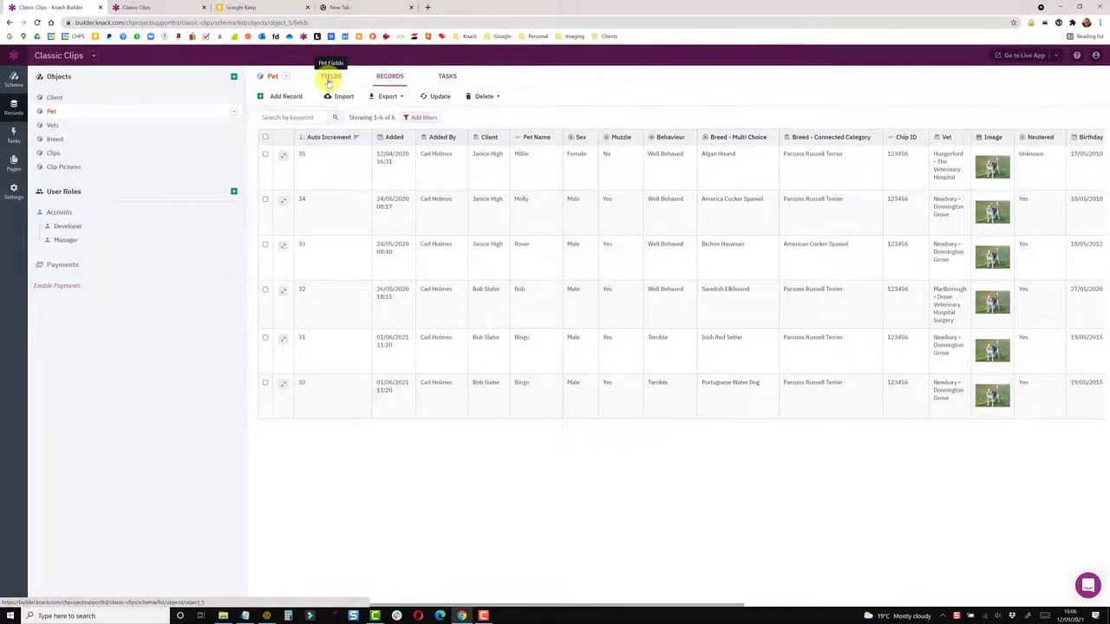
Correct the first option of the Pet object's Breed - Multi Choice field to Afghan Hound and update the field
{"action": "left_click", "coordinate": [329, 80]}
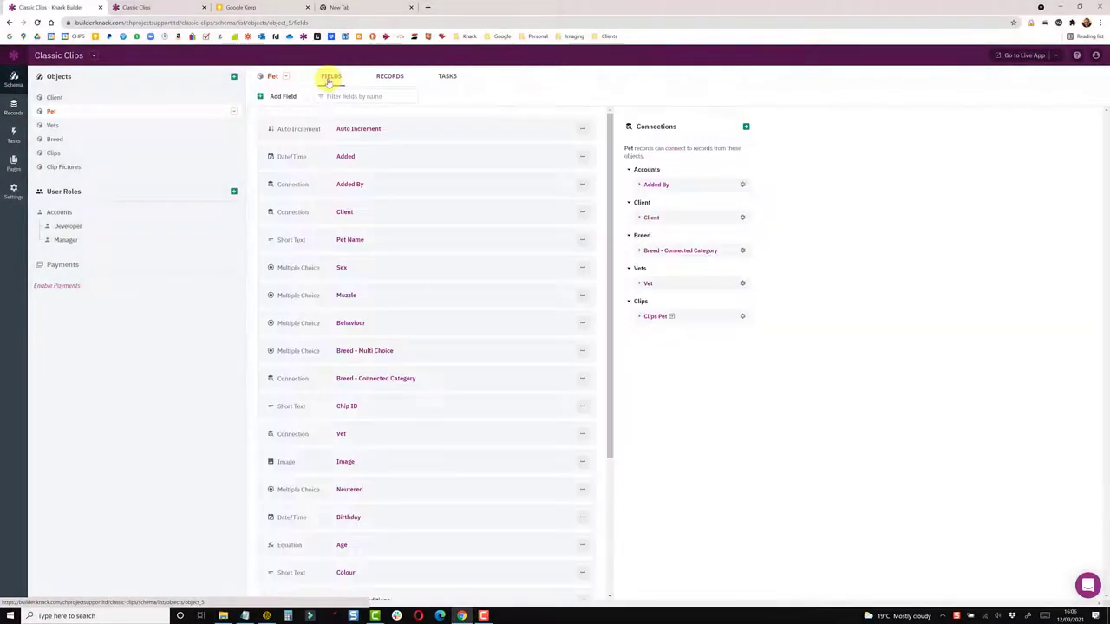
{"action": "left_click", "coordinate": [378, 352]}
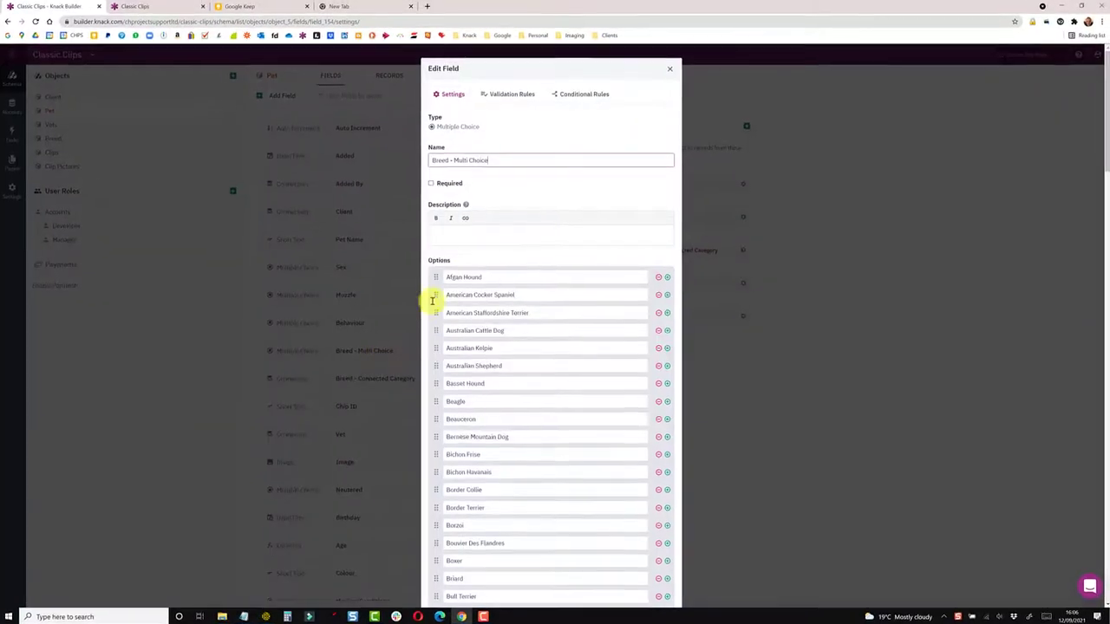
{"action": "left_click", "coordinate": [457, 277]}
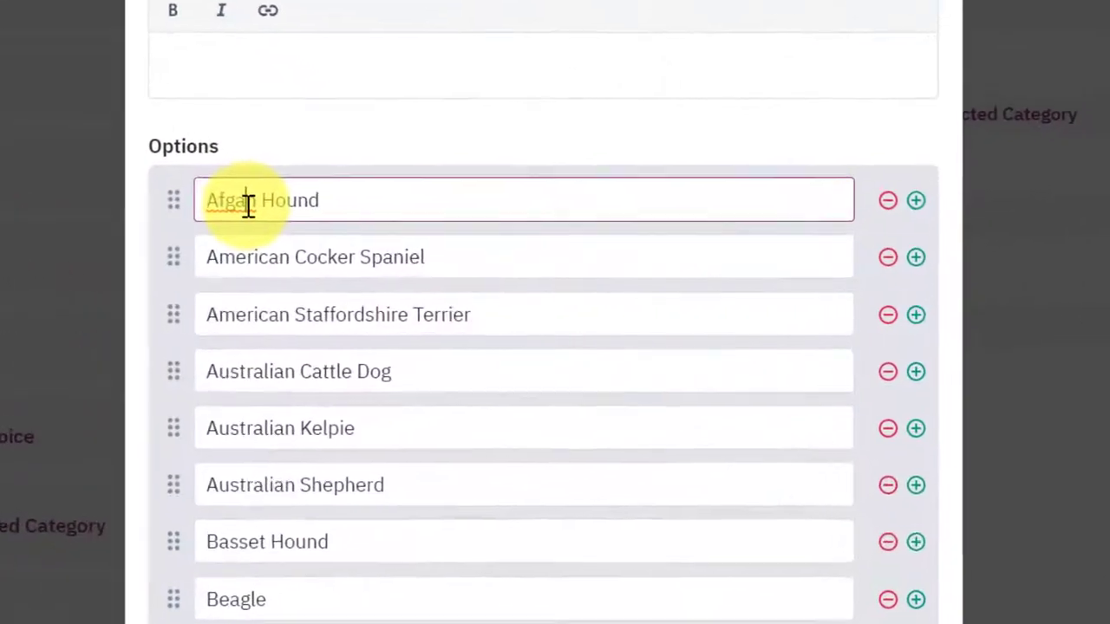
{"action": "right_click", "coordinate": [245, 205]}
{"action": "left_click", "coordinate": [323, 238]}
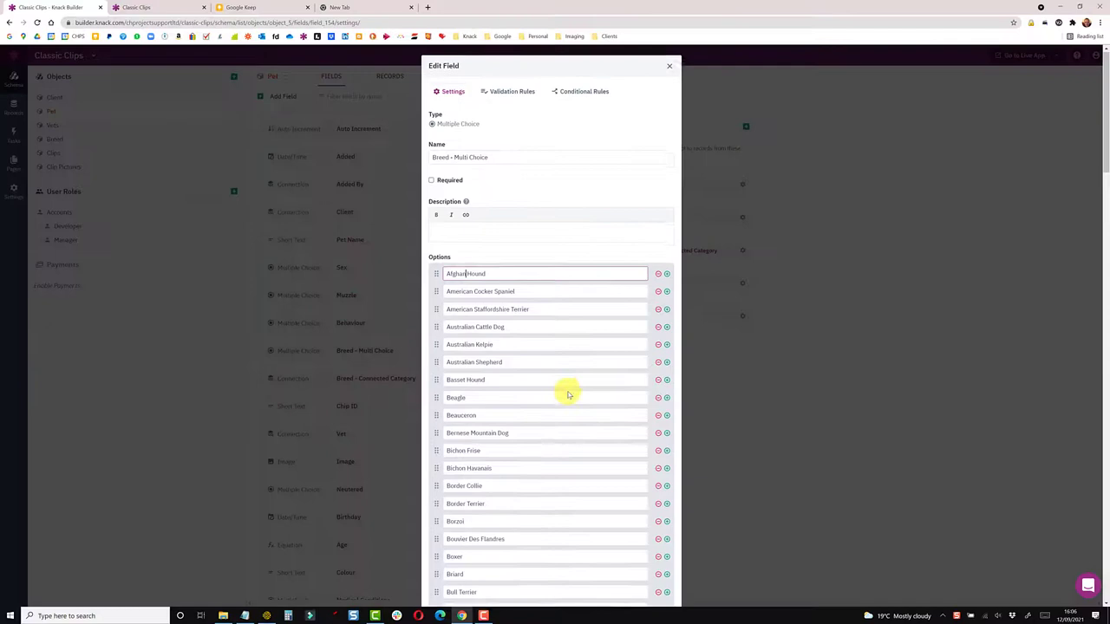
{"action": "scroll", "coordinate": [568, 395], "scroll_direction": "down", "scroll_amount": 20}
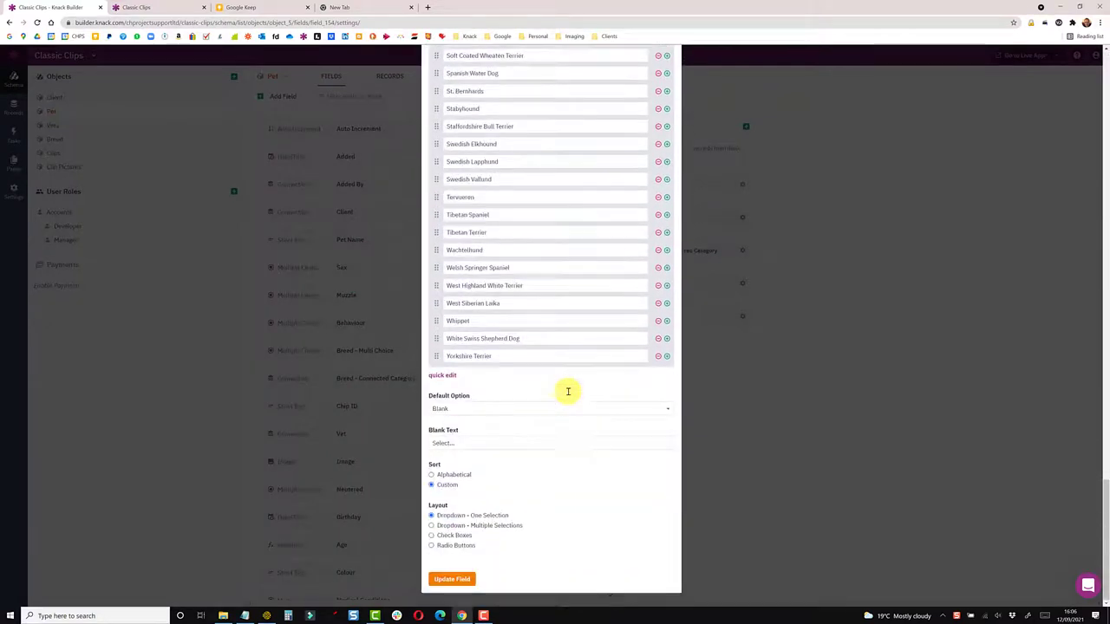
{"action": "left_click", "coordinate": [451, 579]}
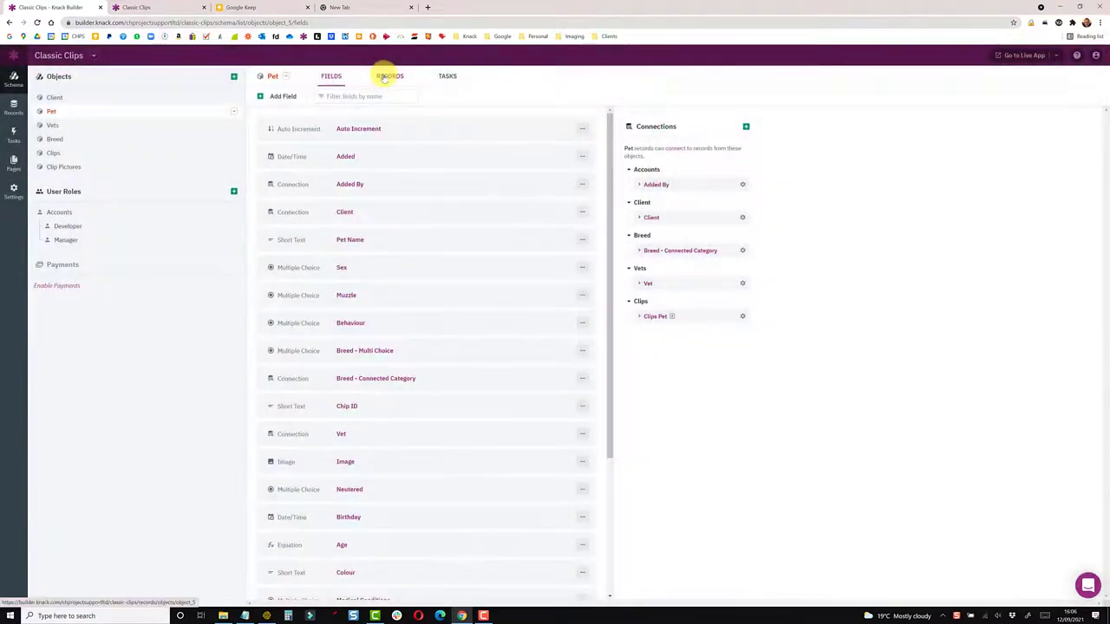
Set the Breed - Multi Choice value of Pet record 35 to Afghan Hound and submit it
{"action": "left_click", "coordinate": [389, 76]}
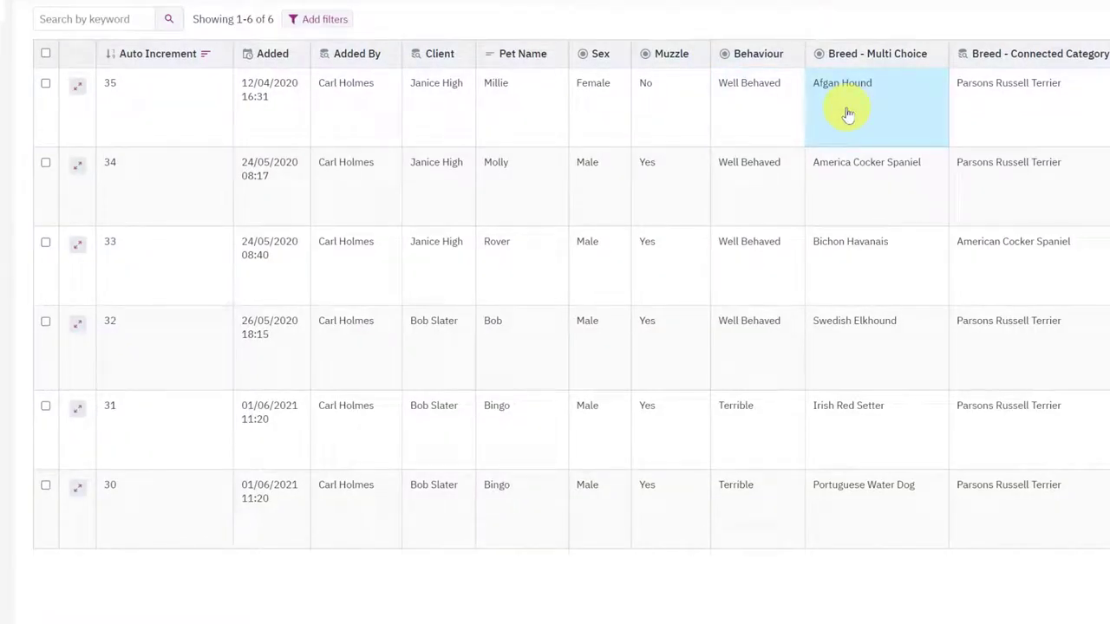
{"action": "left_click", "coordinate": [848, 114]}
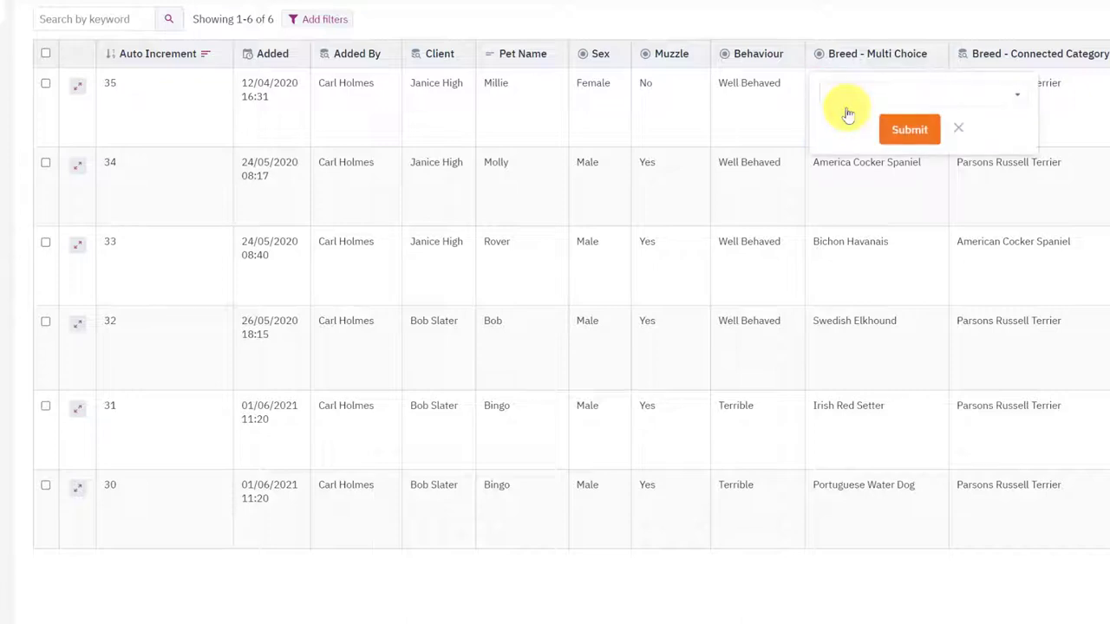
{"action": "left_click", "coordinate": [924, 20]}
{"action": "left_click", "coordinate": [862, 109]}
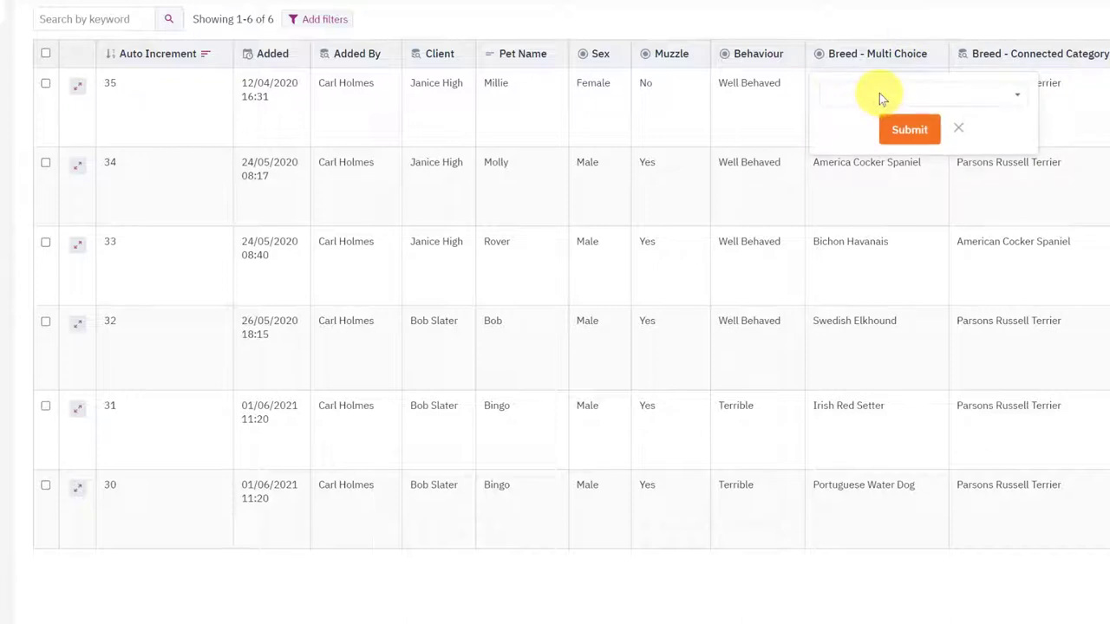
{"action": "left_click", "coordinate": [879, 94]}
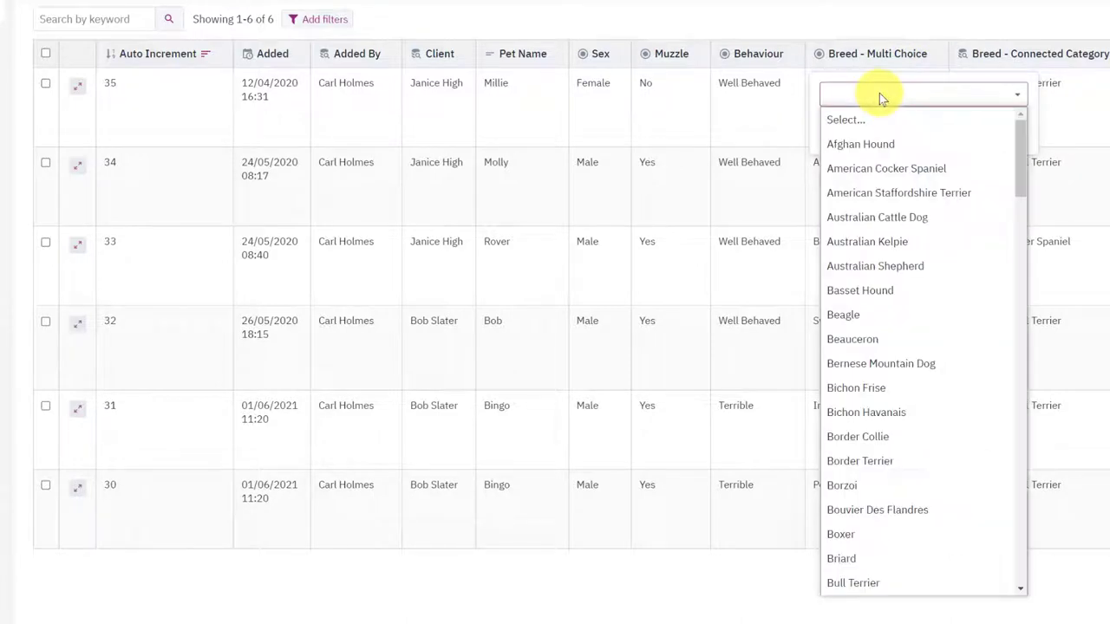
{"action": "left_click", "coordinate": [876, 145]}
{"action": "left_click", "coordinate": [907, 128]}
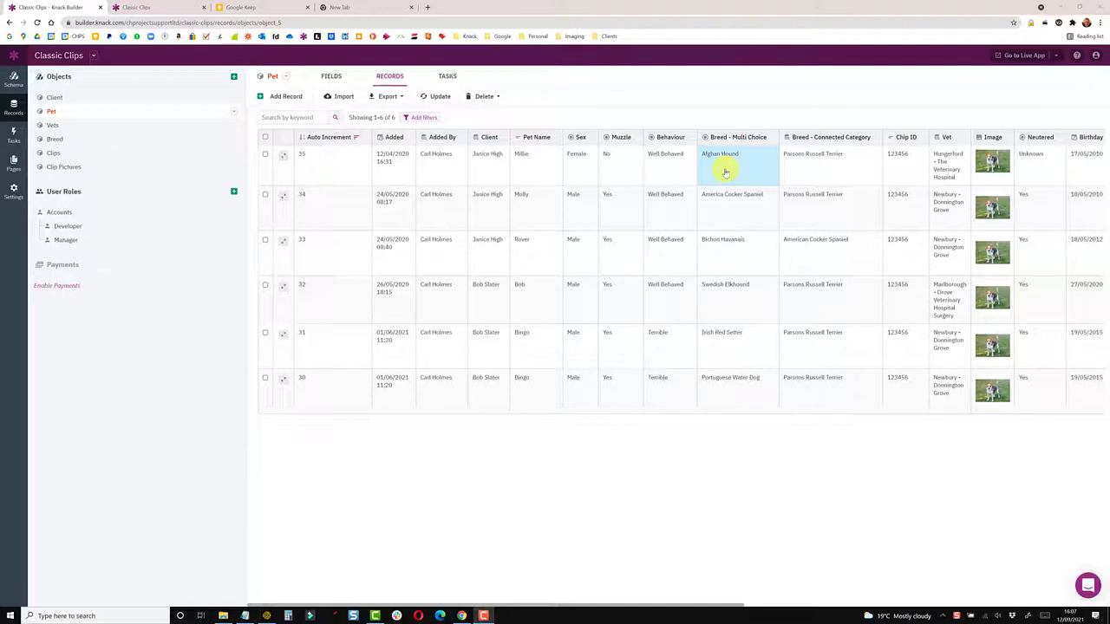
Remove the Afghan Hound option from the Pet object's Breed - Multi Choice field and update the field
{"action": "left_click", "coordinate": [332, 77]}
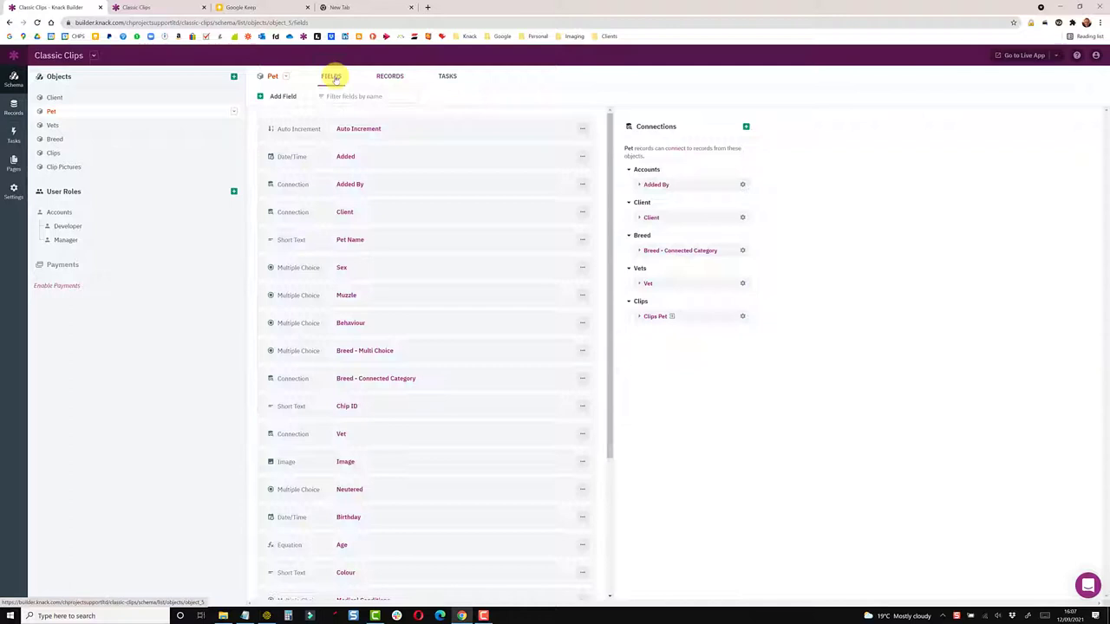
{"action": "left_click", "coordinate": [371, 356]}
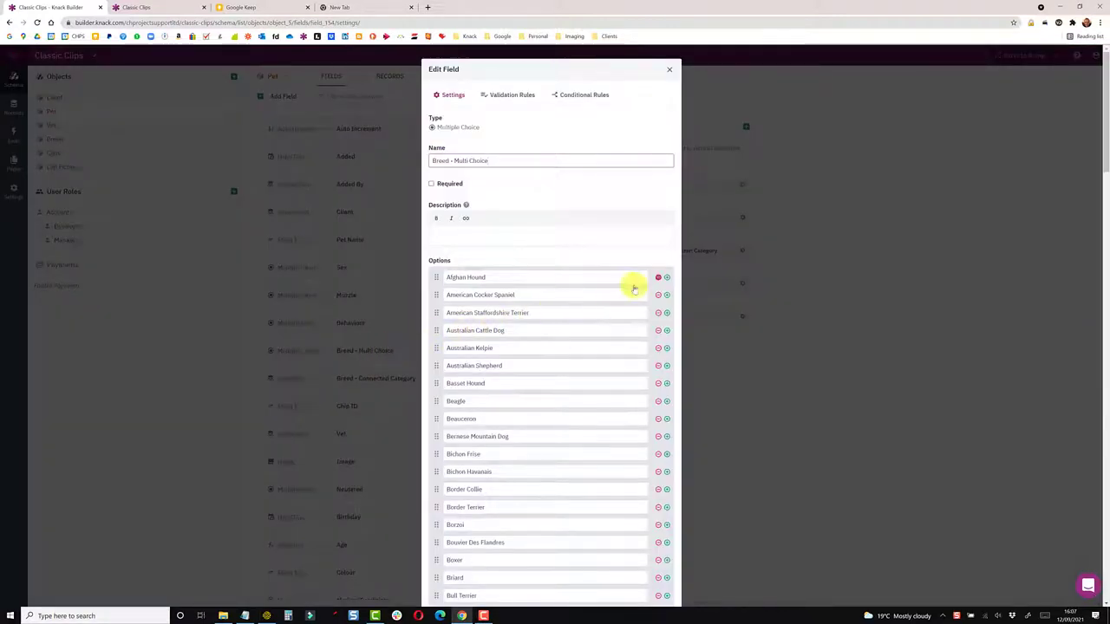
{"action": "left_click", "coordinate": [657, 278]}
{"action": "scroll", "coordinate": [590, 419], "scroll_direction": "down", "scroll_amount": 20}
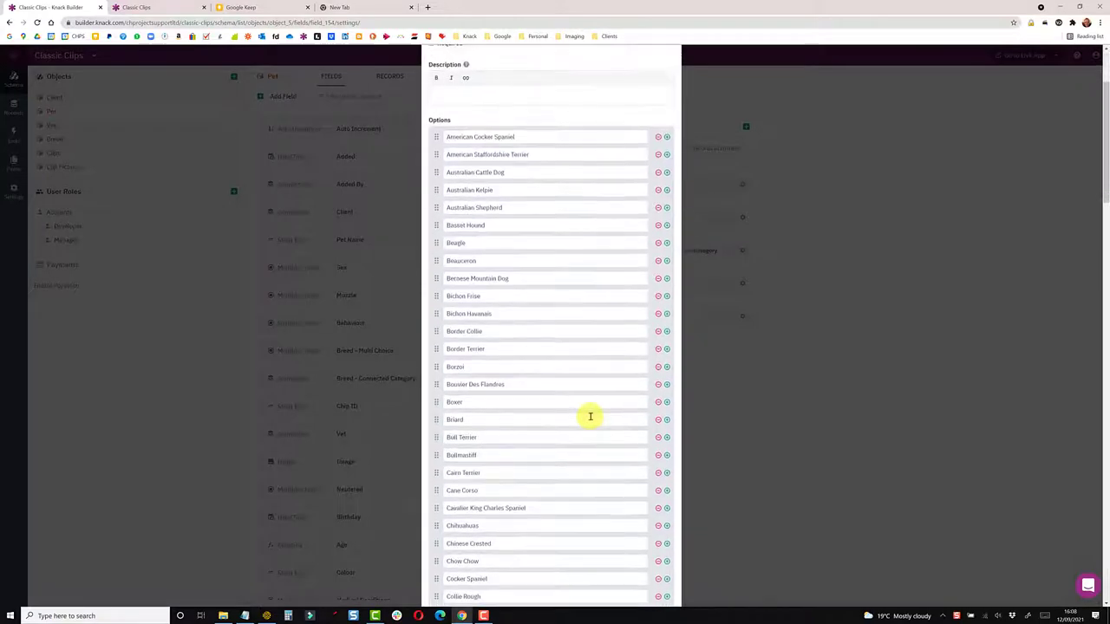
{"action": "left_click", "coordinate": [451, 578]}
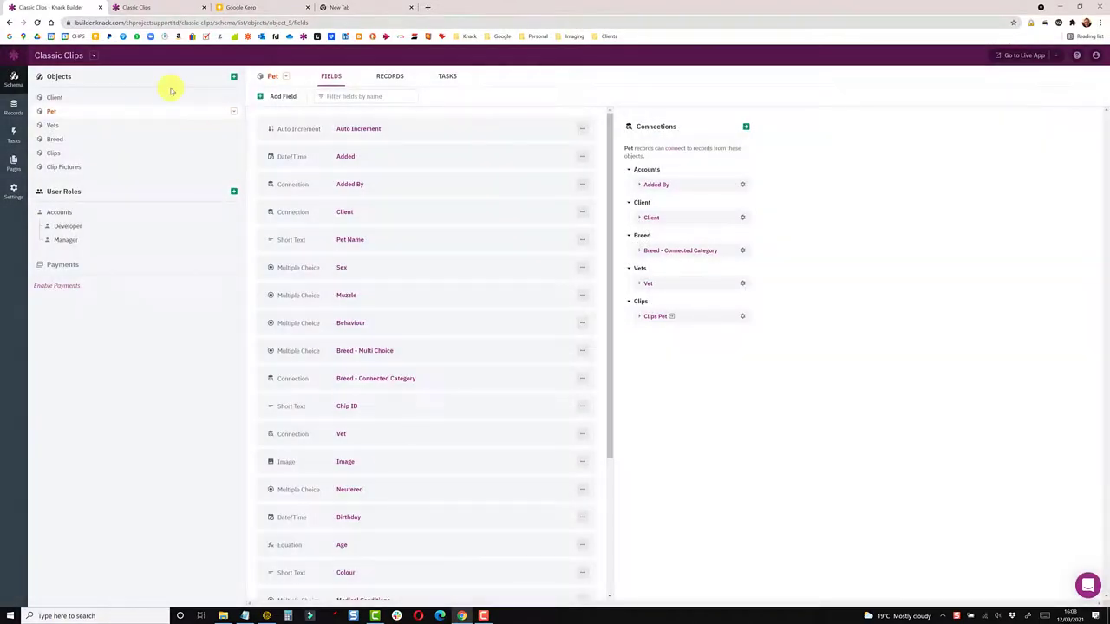
Switch to the live Classic Clips app, reload it, and check the Breed - Multi Choice options in the Add Pet form
{"action": "left_click", "coordinate": [122, 7]}
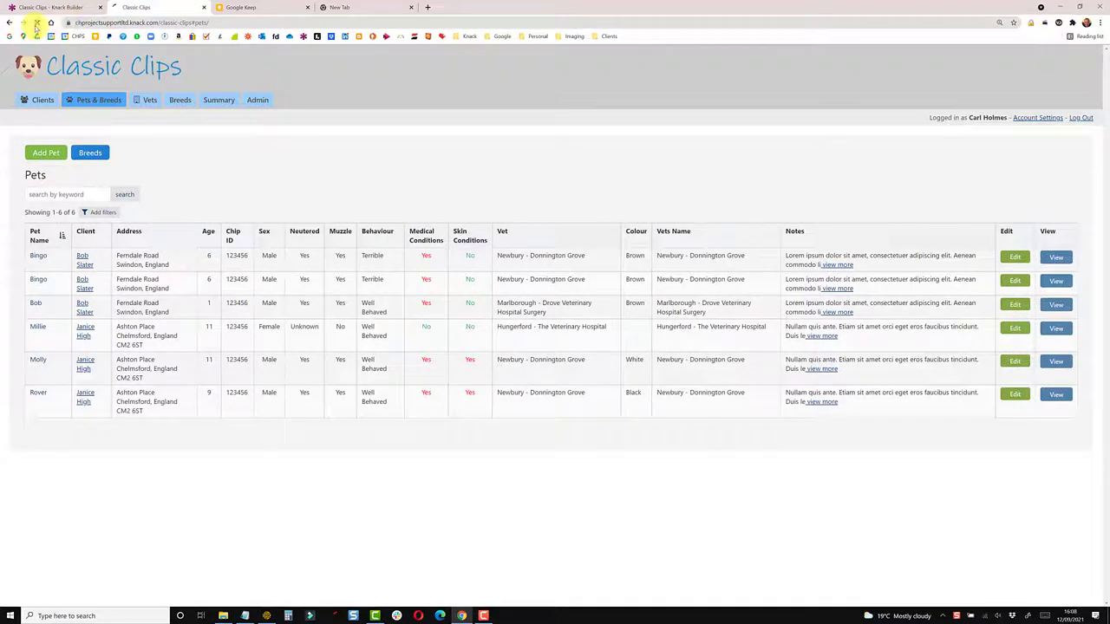
{"action": "left_click", "coordinate": [43, 154]}
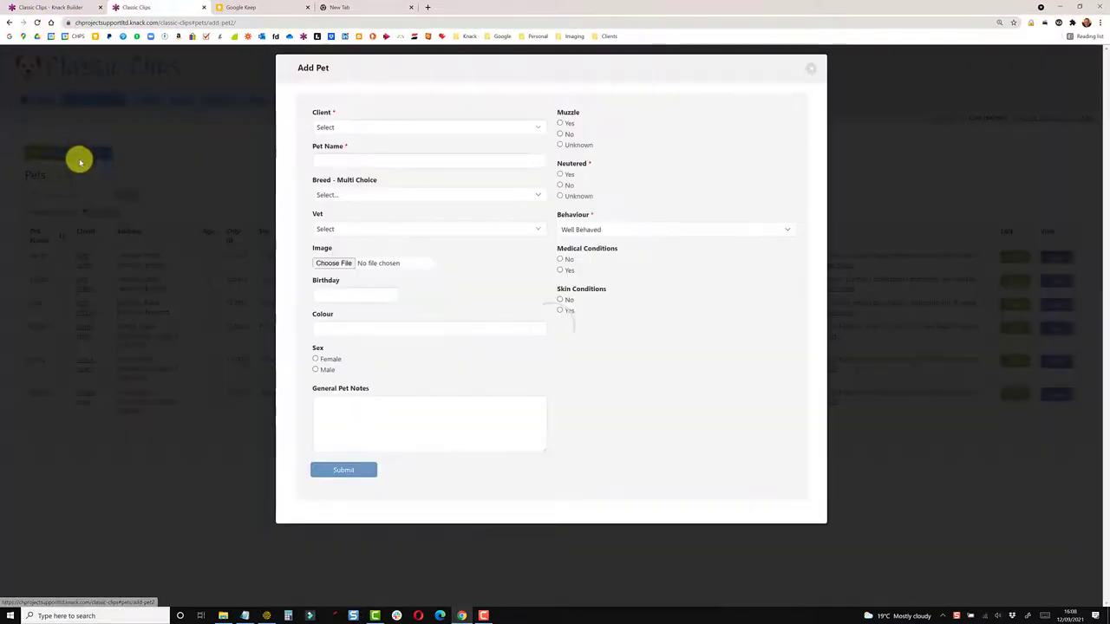
{"action": "left_click", "coordinate": [384, 196]}
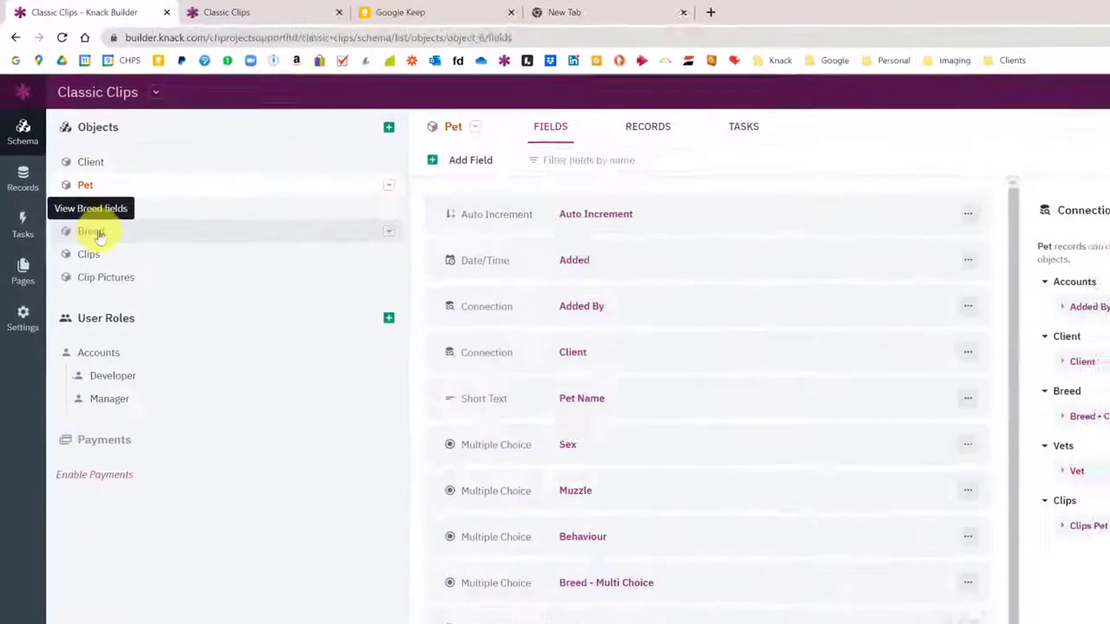
In the builder, inspect the Breed object's Archive field settings and view the Breed records
{"action": "left_click", "coordinate": [98, 234]}
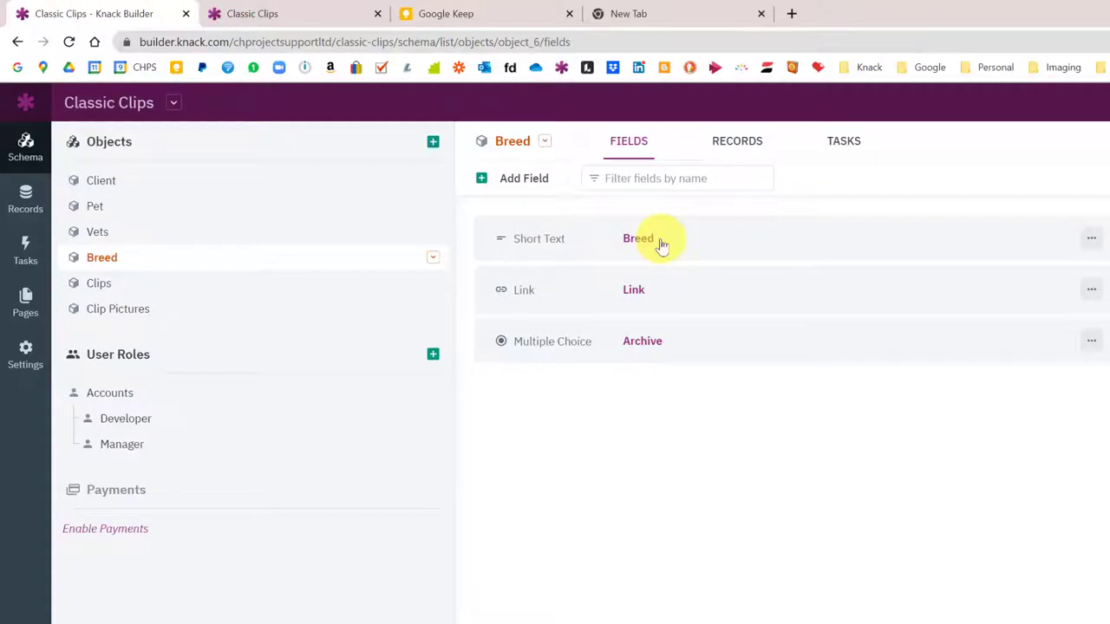
{"action": "left_click", "coordinate": [659, 347]}
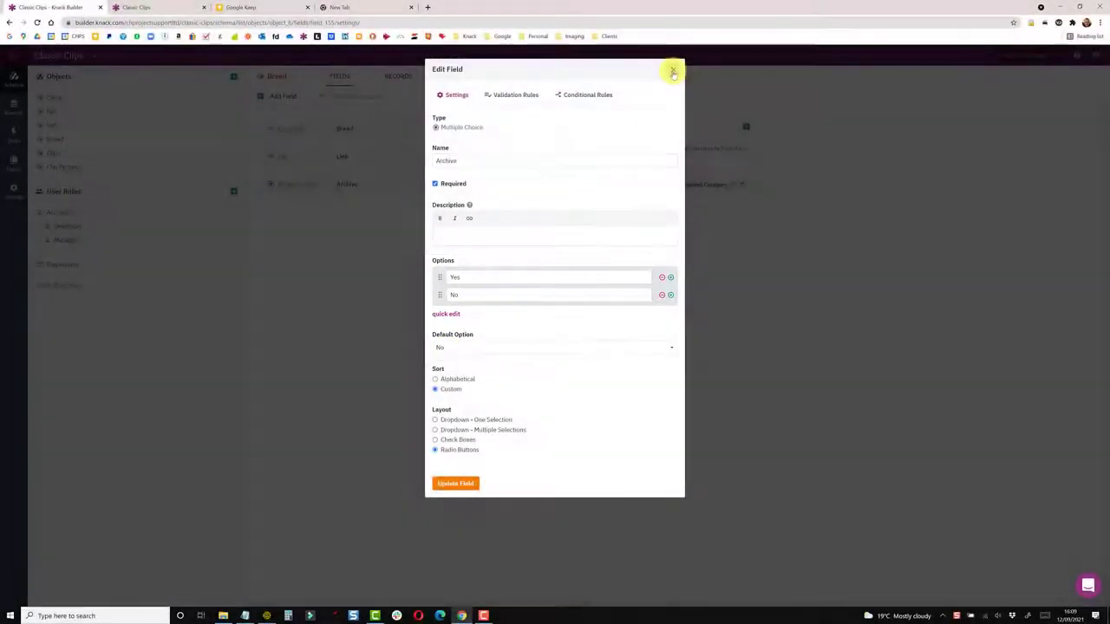
{"action": "left_click", "coordinate": [672, 70]}
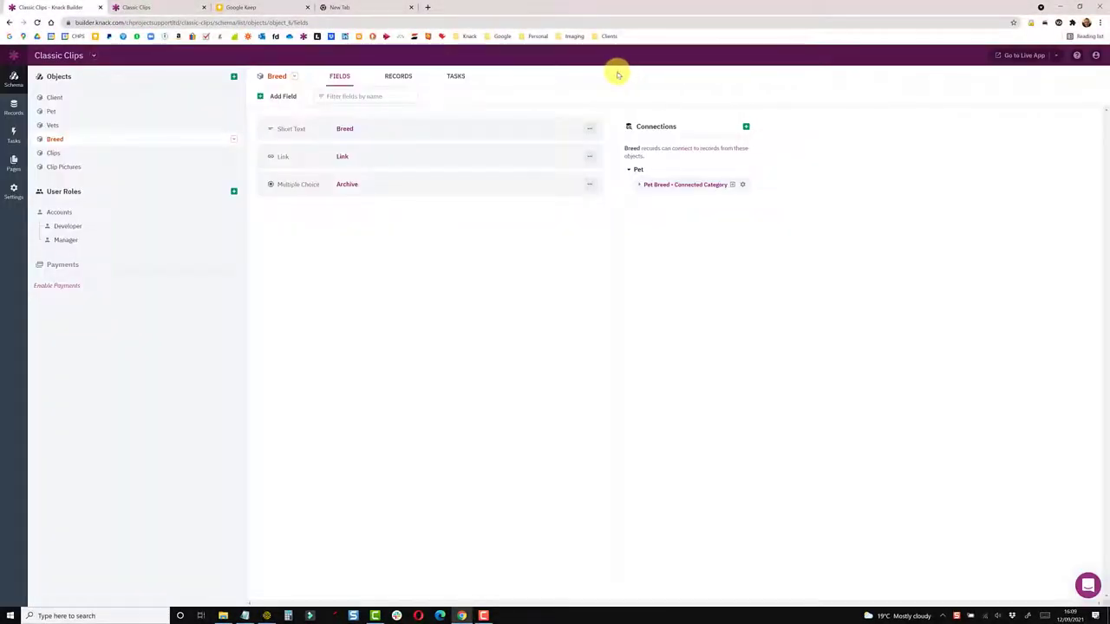
{"action": "left_click", "coordinate": [398, 76]}
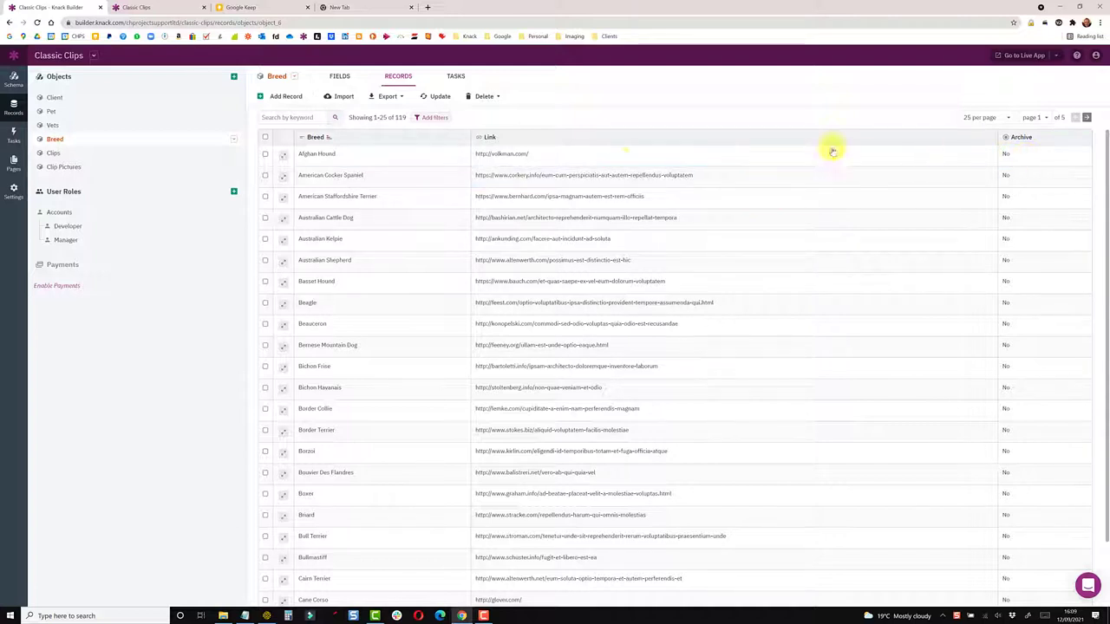
Look at the record types that a new Pet connection can use, including Breed, and close the dialog without adding one
{"action": "left_click", "coordinate": [72, 116]}
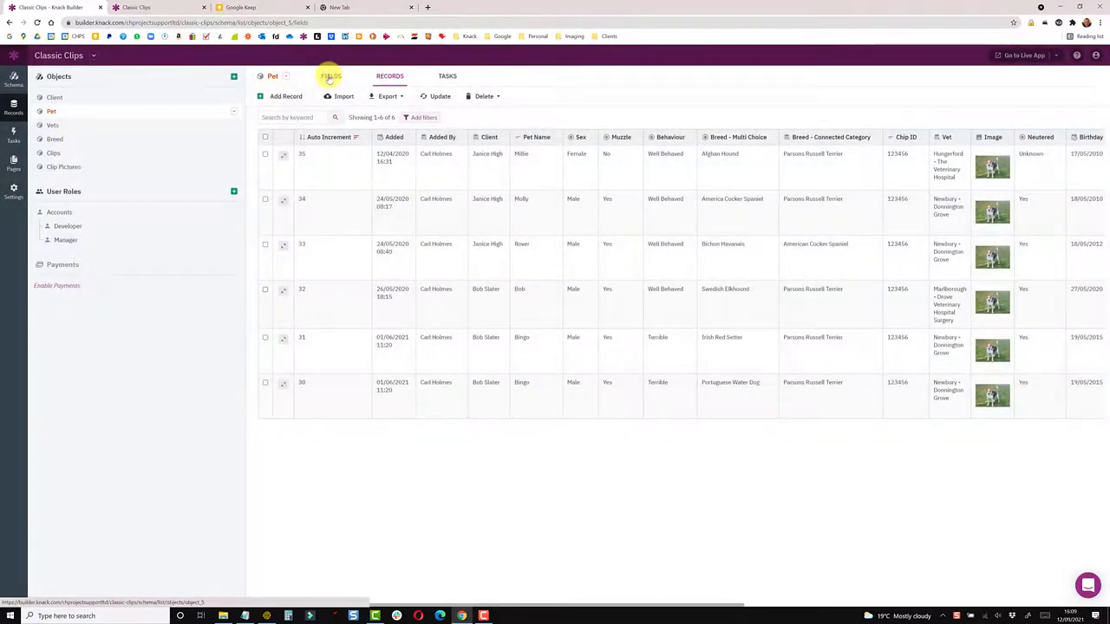
{"action": "left_click", "coordinate": [330, 76]}
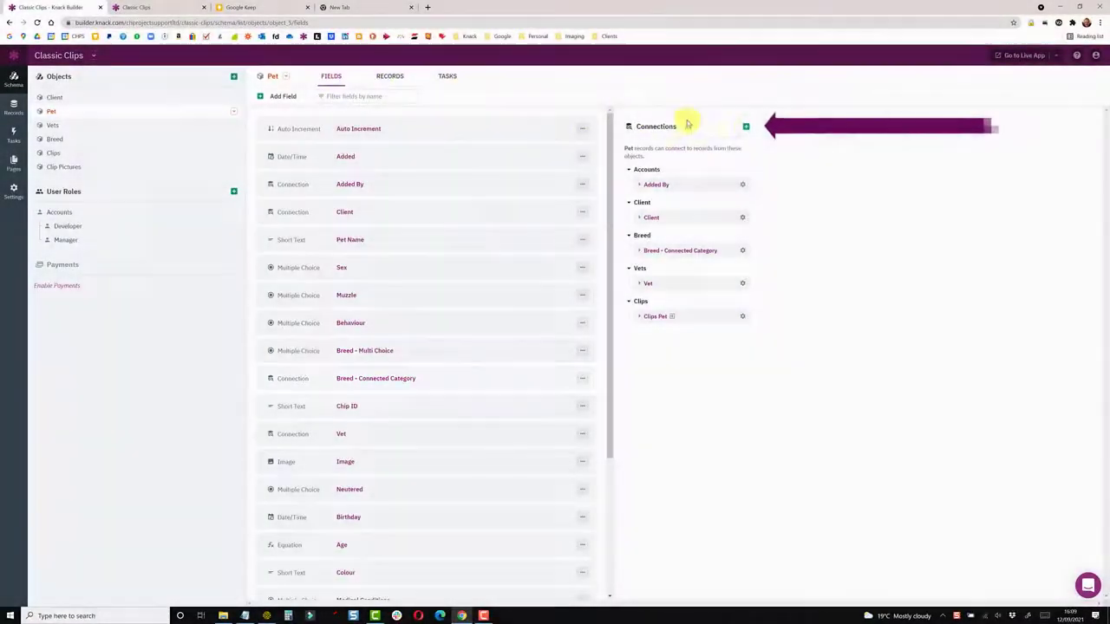
{"action": "left_click", "coordinate": [744, 127]}
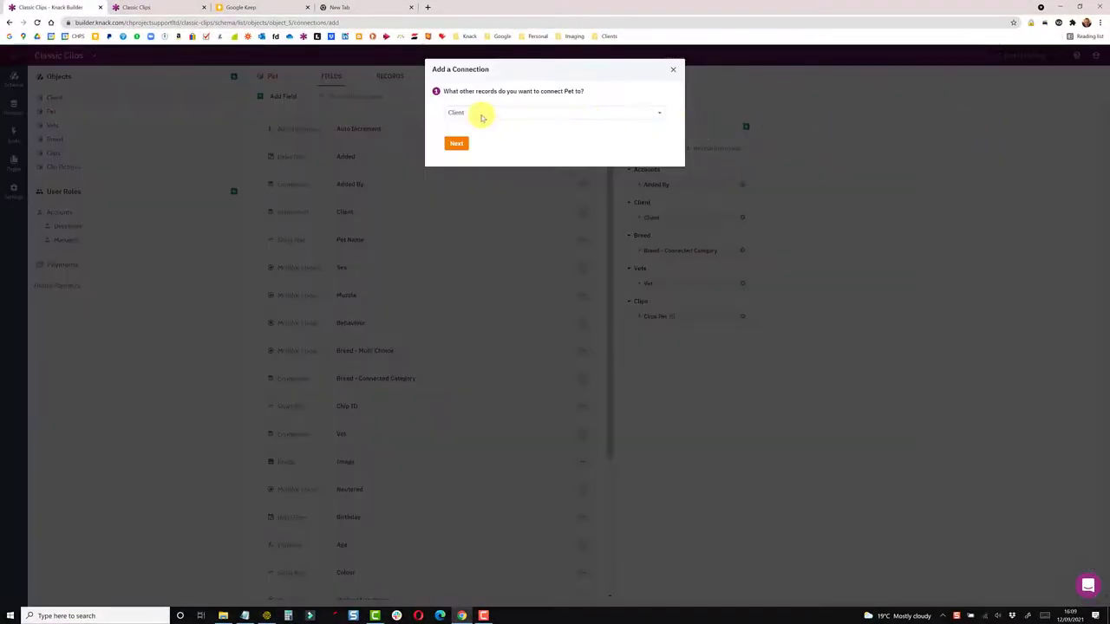
{"action": "left_click", "coordinate": [483, 113]}
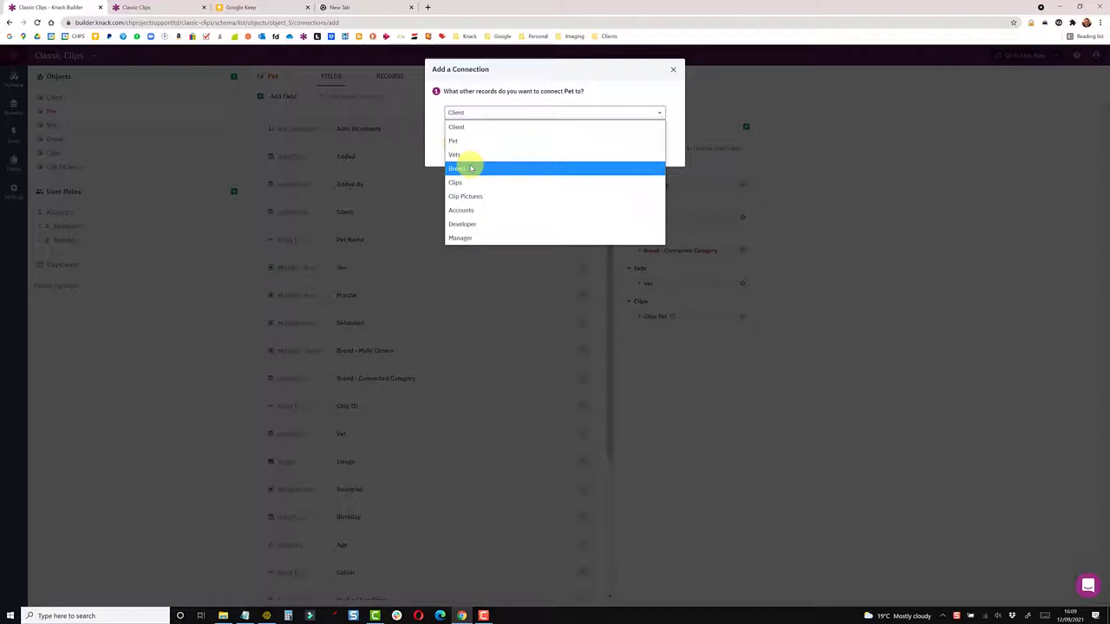
{"action": "left_click", "coordinate": [673, 70]}
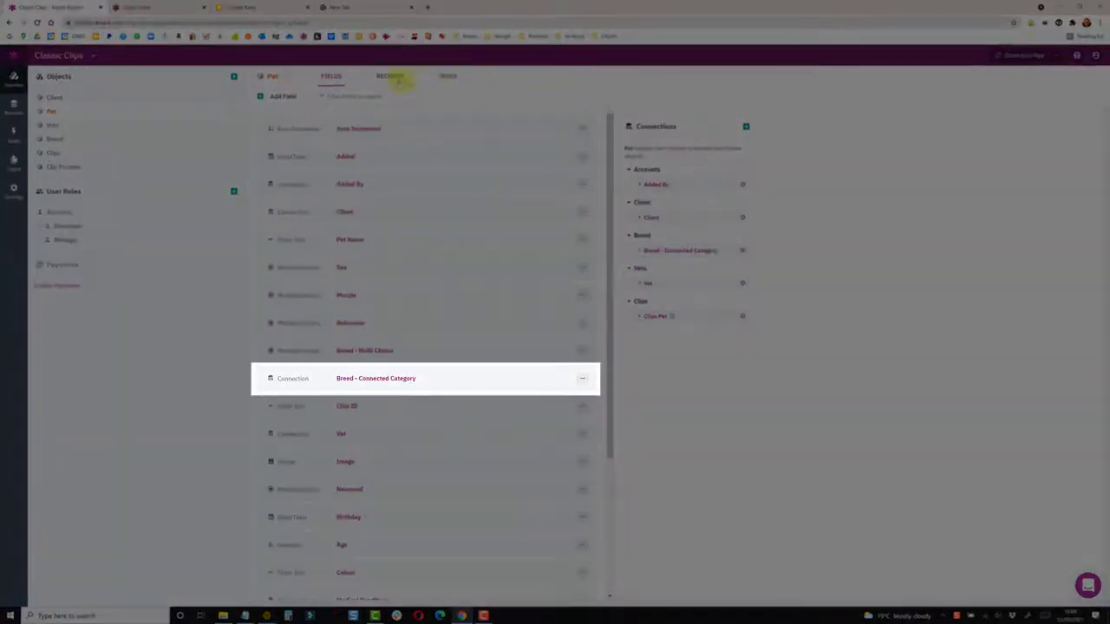
Search the Breed - Connected Category options of Pet record 35 for "terrier" and browse the matches
{"action": "left_click", "coordinate": [391, 76]}
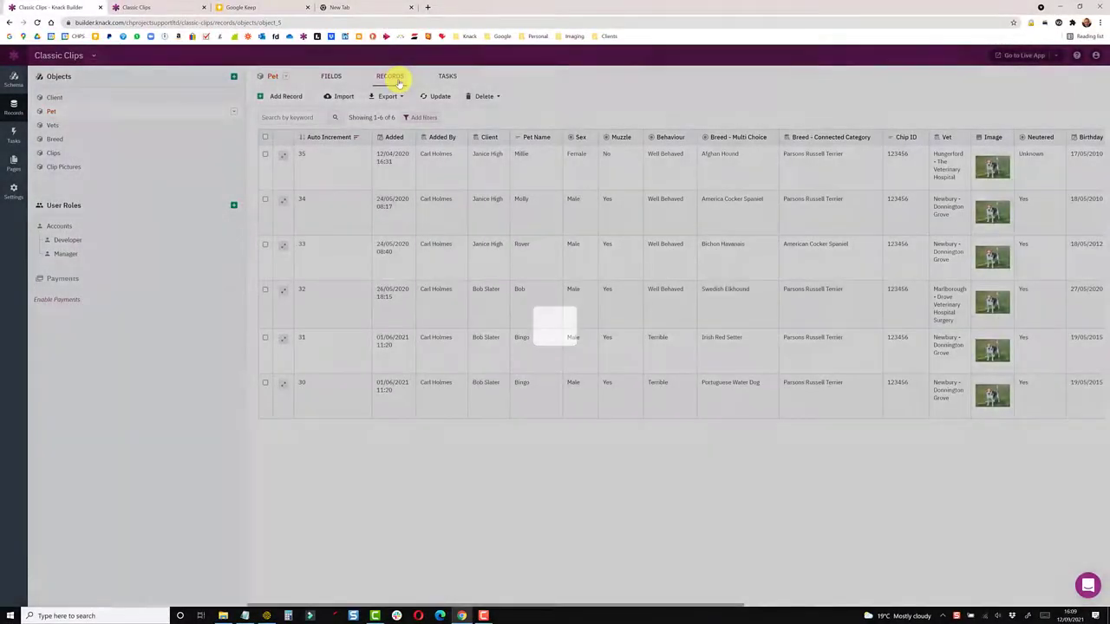
{"action": "left_click", "coordinate": [775, 165]}
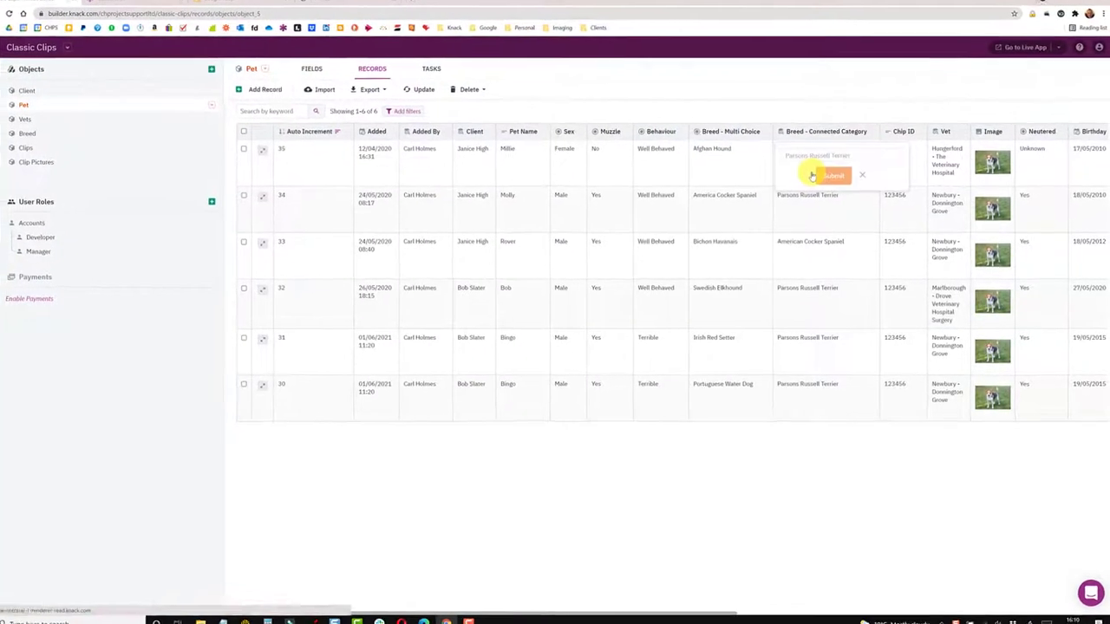
{"action": "left_click", "coordinate": [816, 156]}
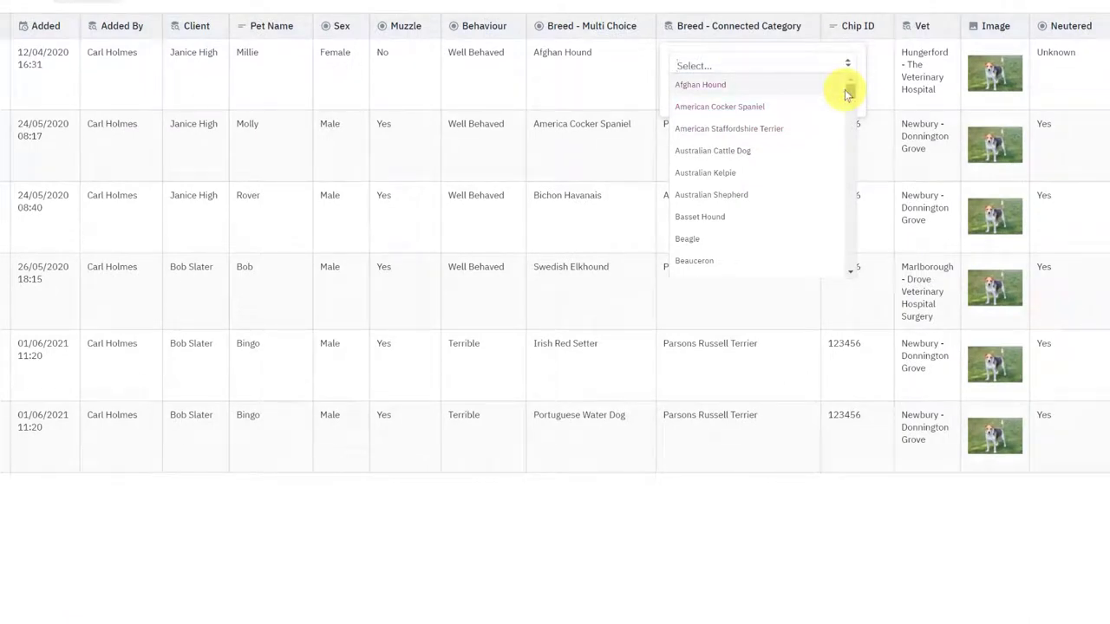
{"action": "type", "text": "terrier"}
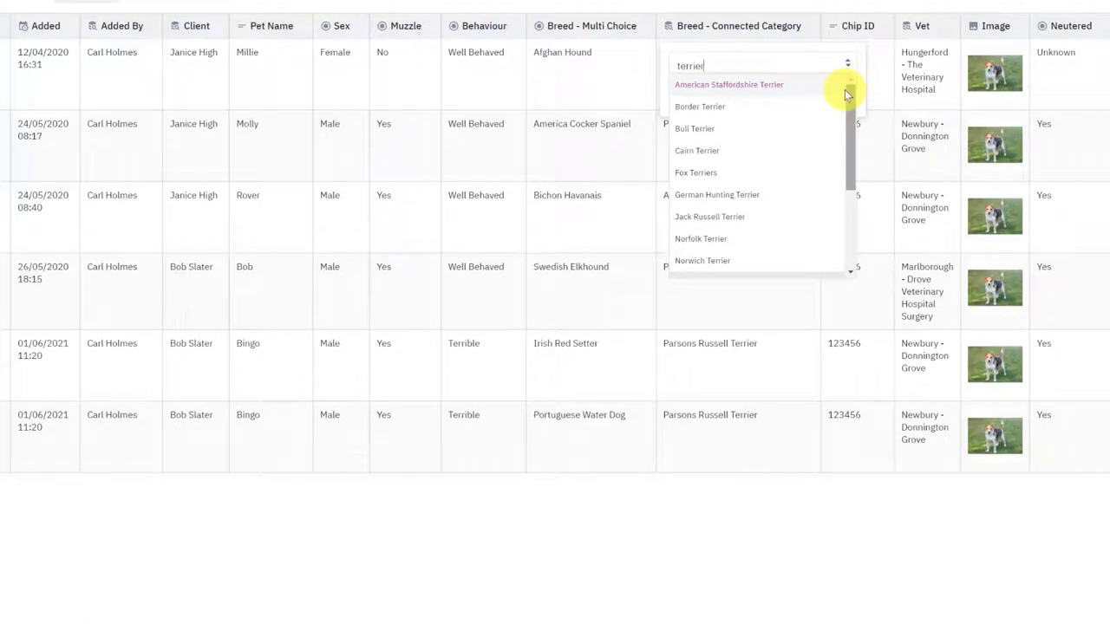
{"action": "left_click_drag", "start_coordinate": [849, 168], "coordinate": [850, 215]}
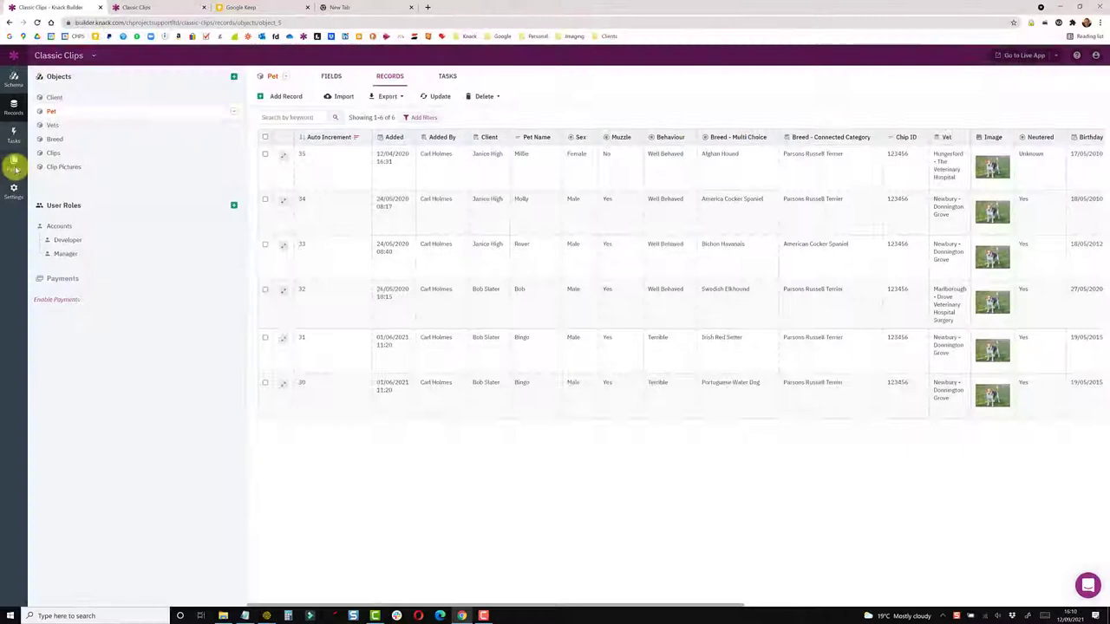
Replace the Breed - Multi Choice input on the Add Pet form with Breed - Connected Category and save the changes
{"action": "left_click", "coordinate": [14, 165]}
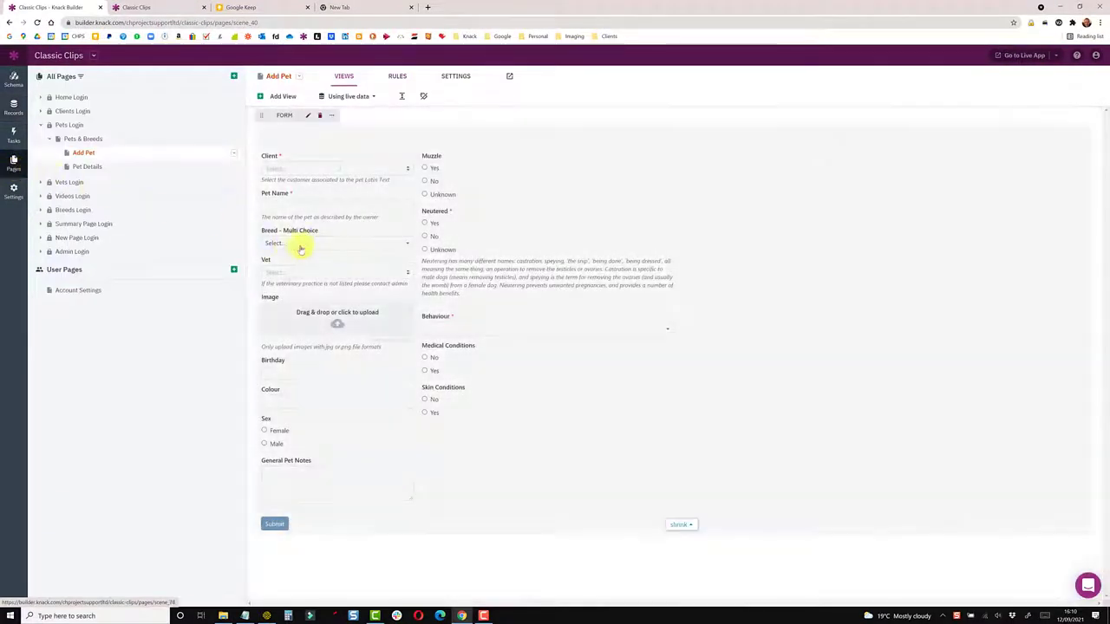
{"action": "left_click", "coordinate": [315, 248]}
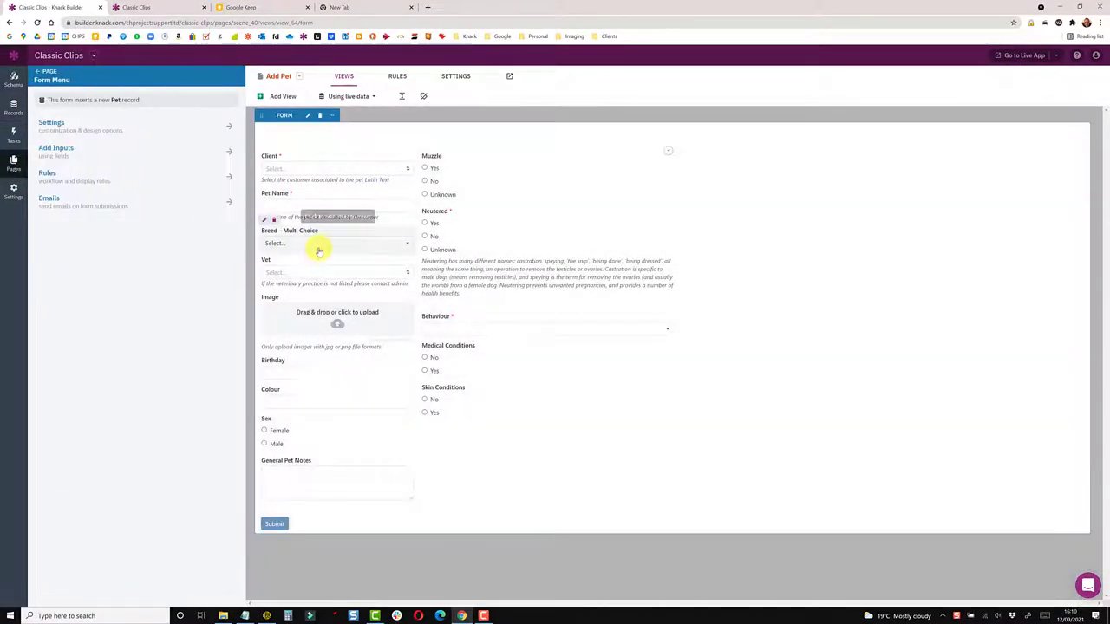
{"action": "left_click", "coordinate": [309, 238]}
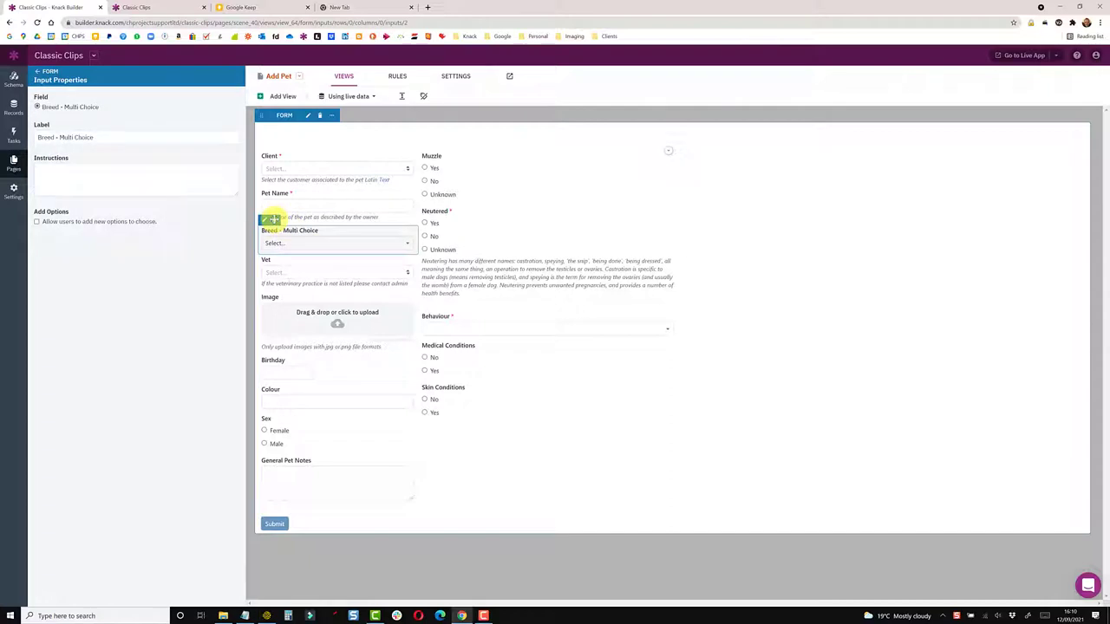
{"action": "left_click", "coordinate": [265, 219]}
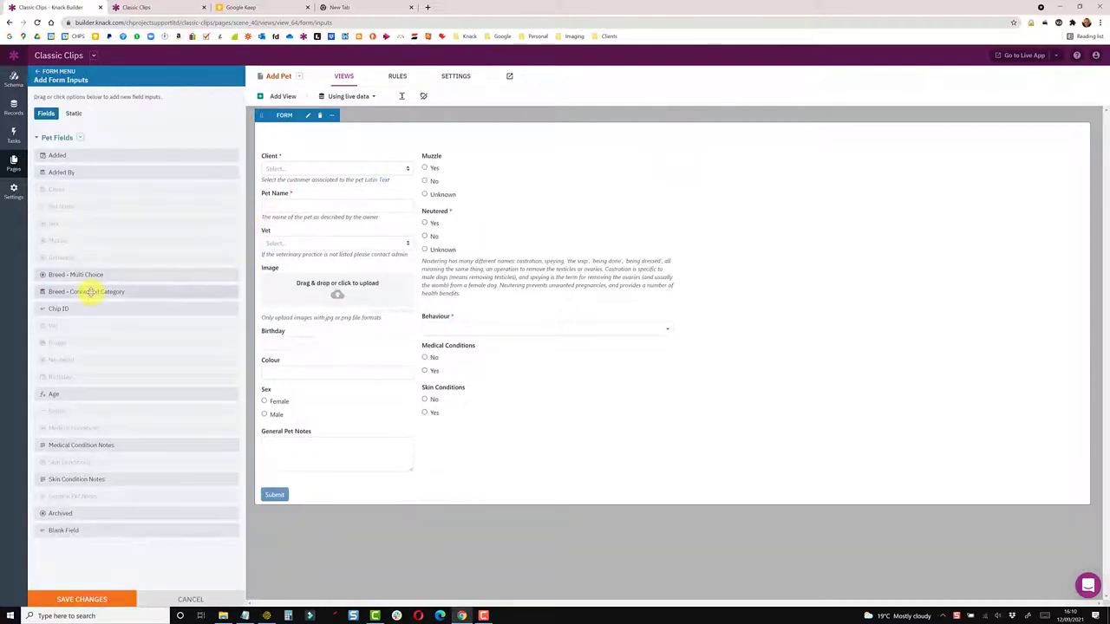
{"action": "left_click_drag", "start_coordinate": [91, 293], "coordinate": [320, 243]}
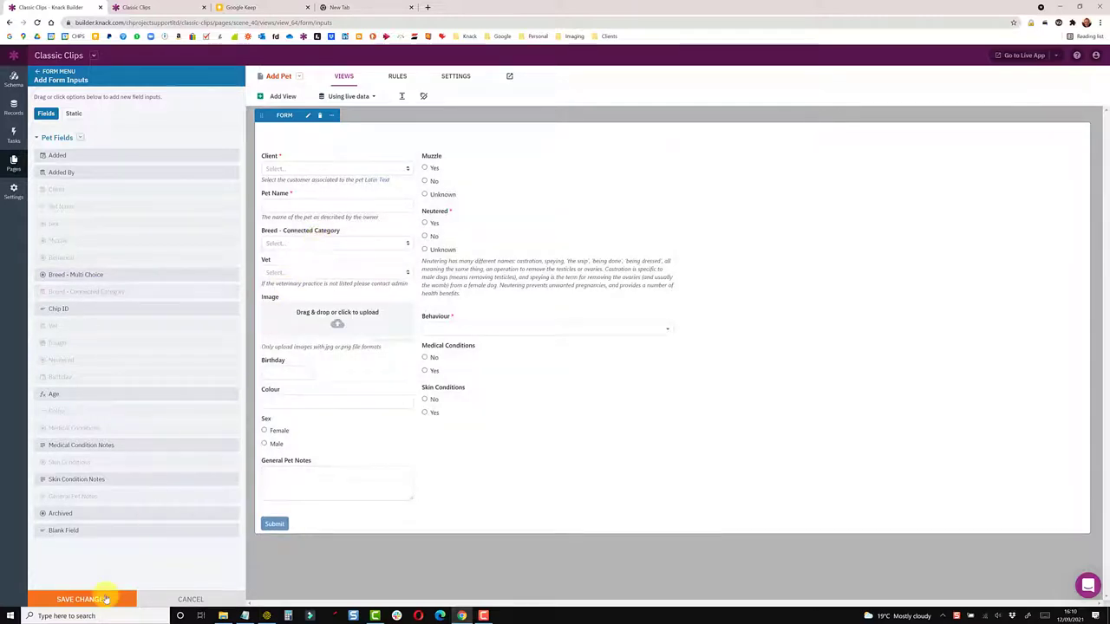
{"action": "left_click", "coordinate": [105, 599]}
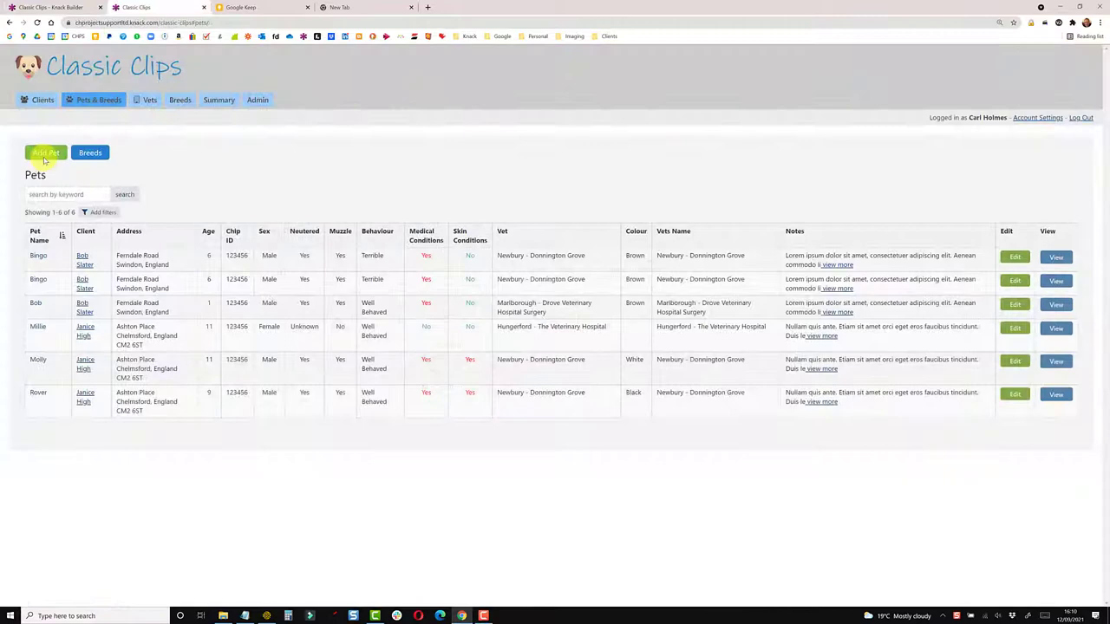
In the live app's Add Pet form, search the connected breeds for "terrier", choose Parsons Russell Terrier and submit the form
{"action": "left_click", "coordinate": [47, 154]}
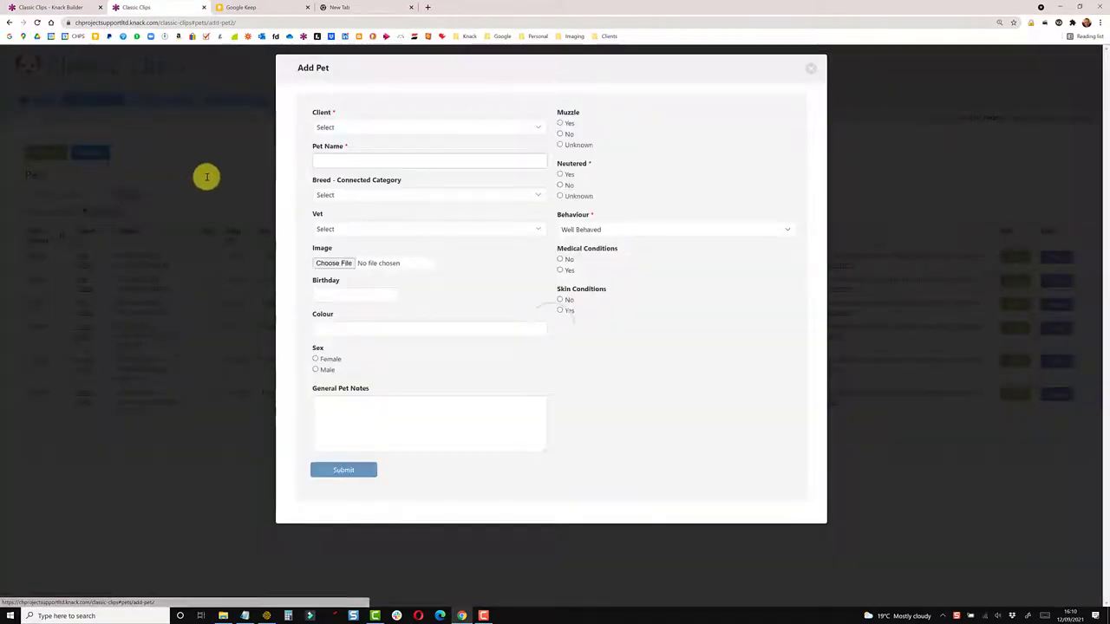
{"action": "left_click", "coordinate": [344, 198]}
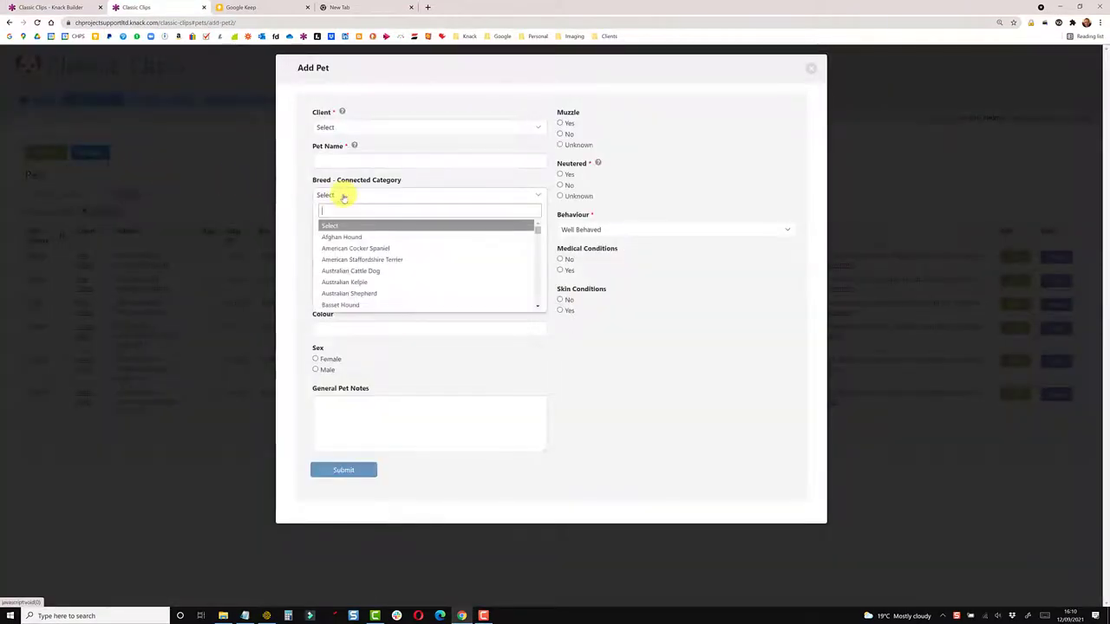
{"action": "type", "text": "terrier"}
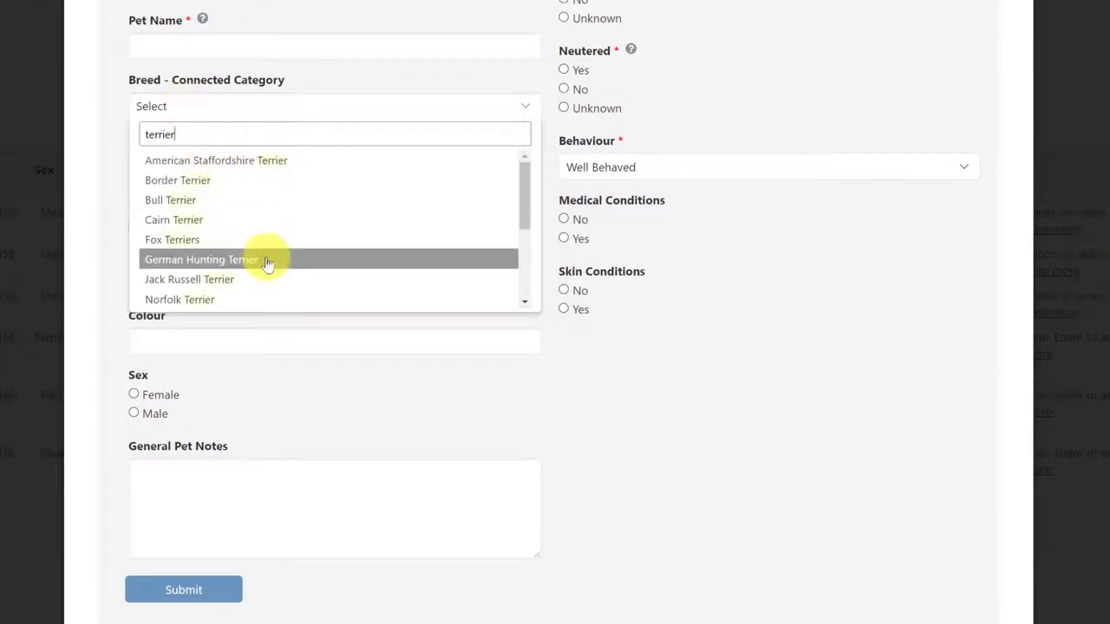
{"action": "scroll", "coordinate": [267, 260], "scroll_direction": "down", "scroll_amount": 3}
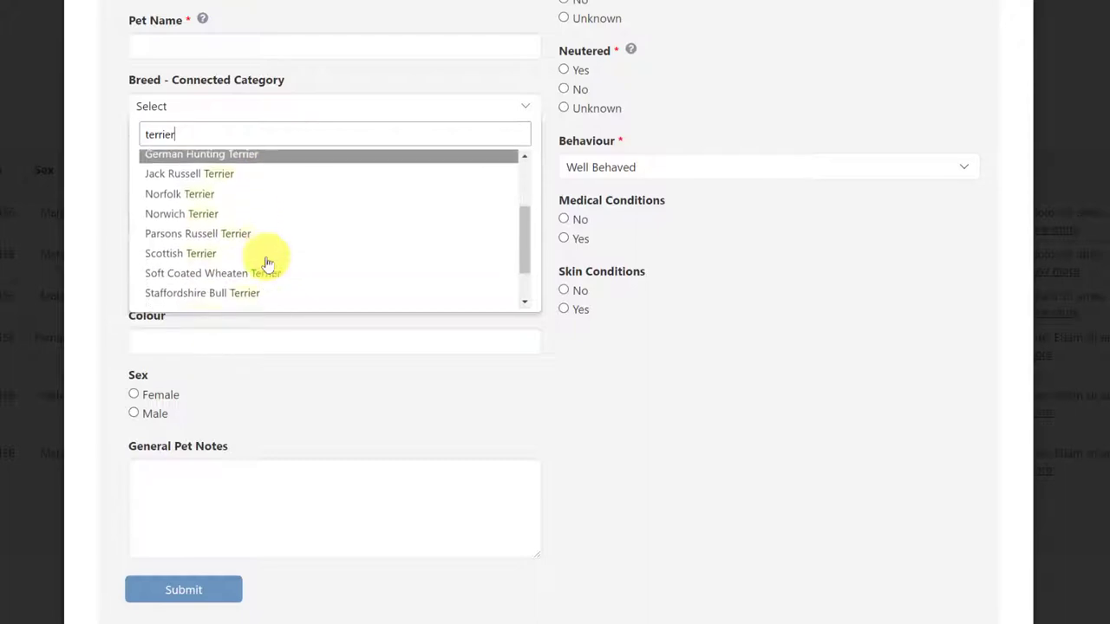
{"action": "left_click", "coordinate": [248, 219]}
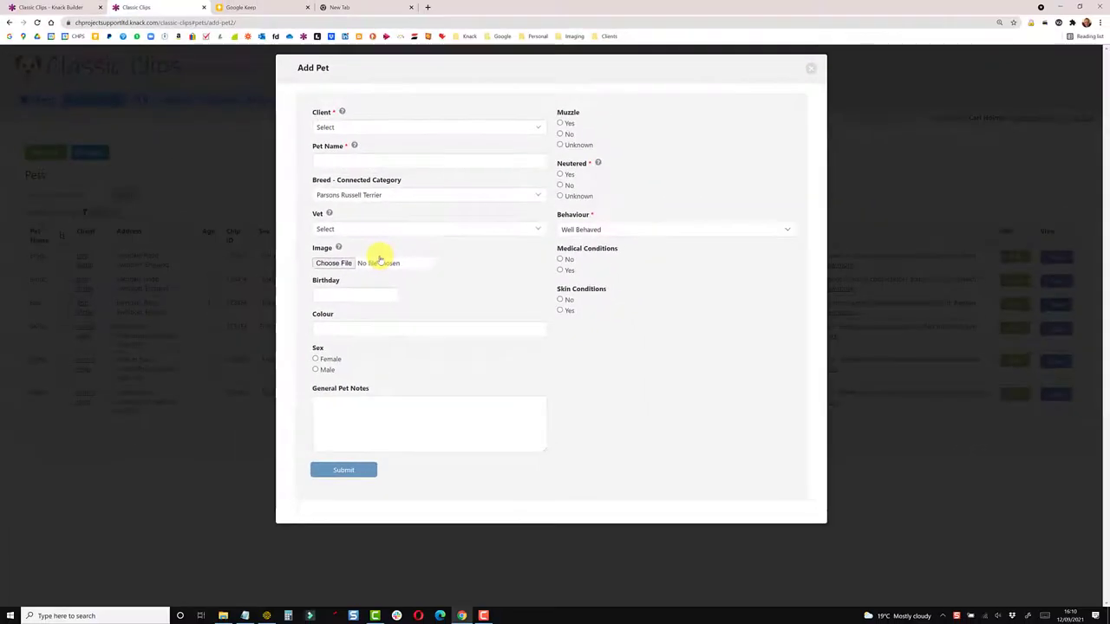
{"action": "left_click", "coordinate": [341, 475]}
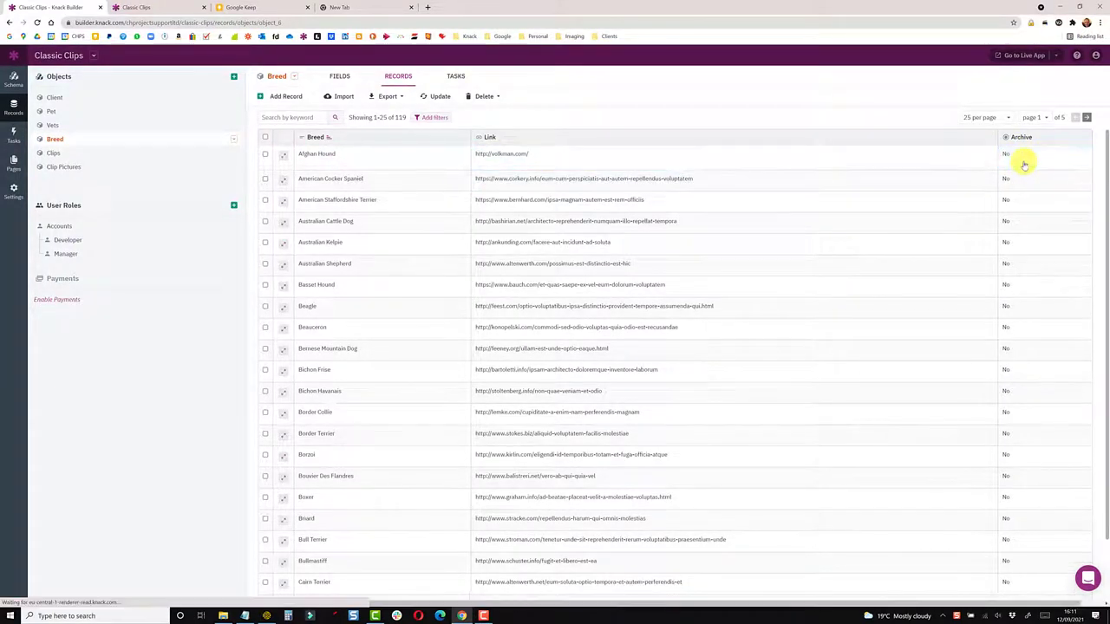
Set the Archive value of the Afghan Hound record in the Breed object to Yes and submit it
{"action": "left_click", "coordinate": [1023, 165]}
{"action": "left_click", "coordinate": [1006, 159]}
{"action": "left_click", "coordinate": [1044, 191]}
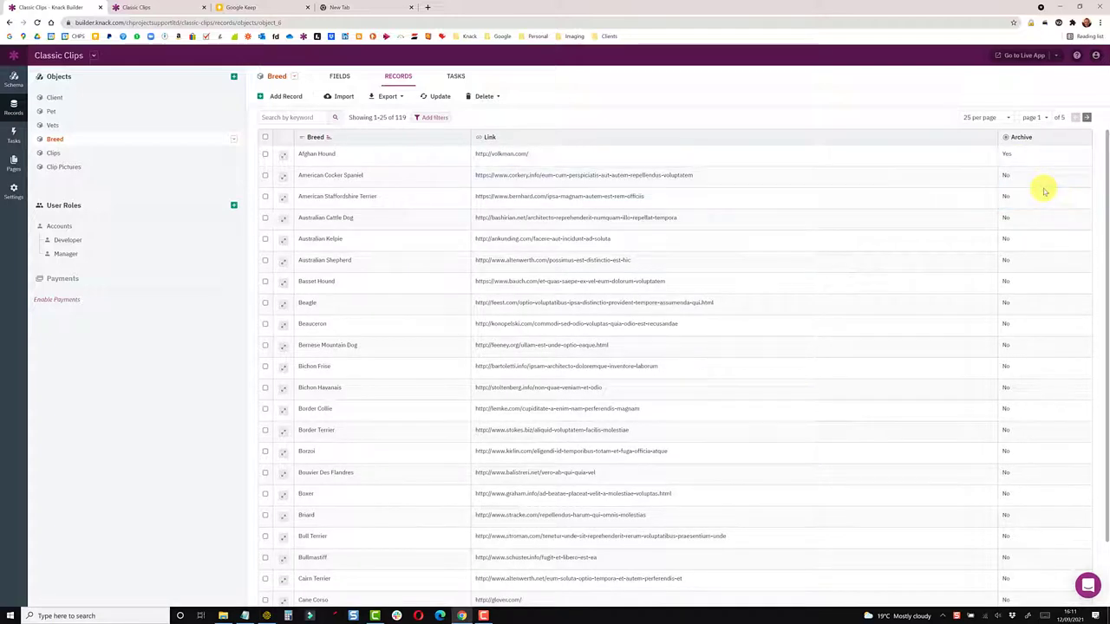
Filter the Breed - Connected Category input on the Add Pet form to records where Archive is No, and save the changes
{"action": "left_click", "coordinate": [14, 161]}
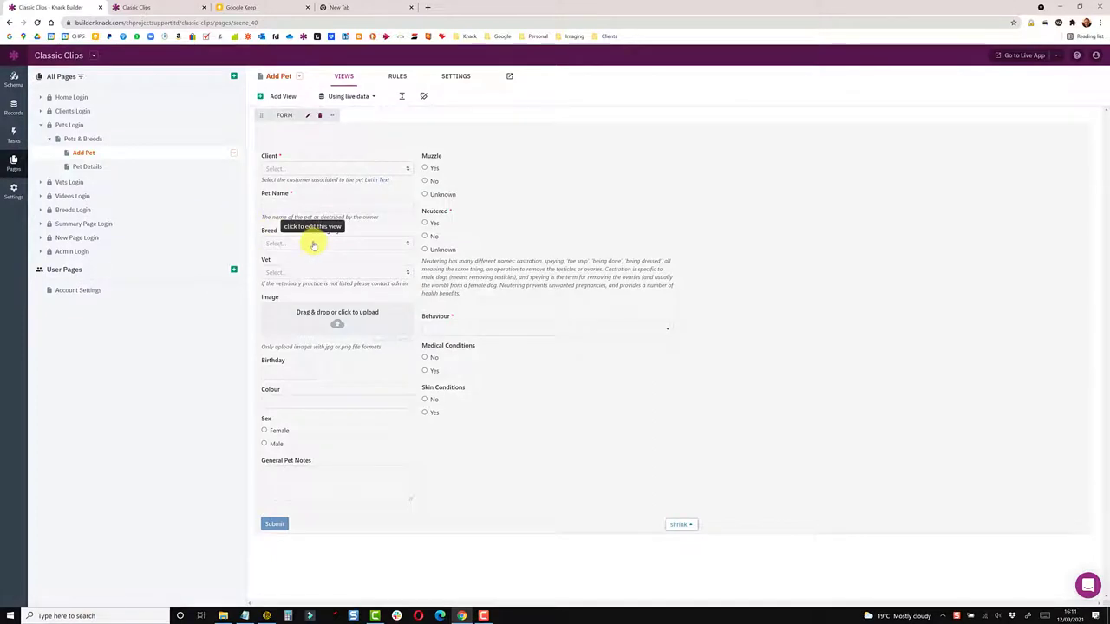
{"action": "left_click", "coordinate": [314, 245]}
{"action": "left_click", "coordinate": [314, 245]}
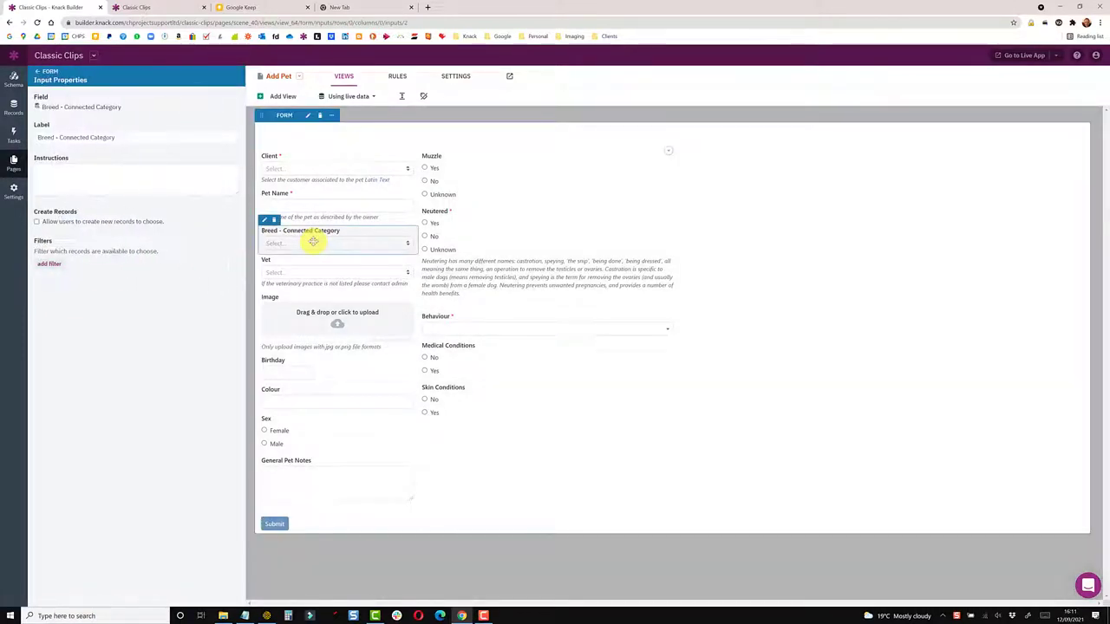
{"action": "left_click", "coordinate": [49, 264]}
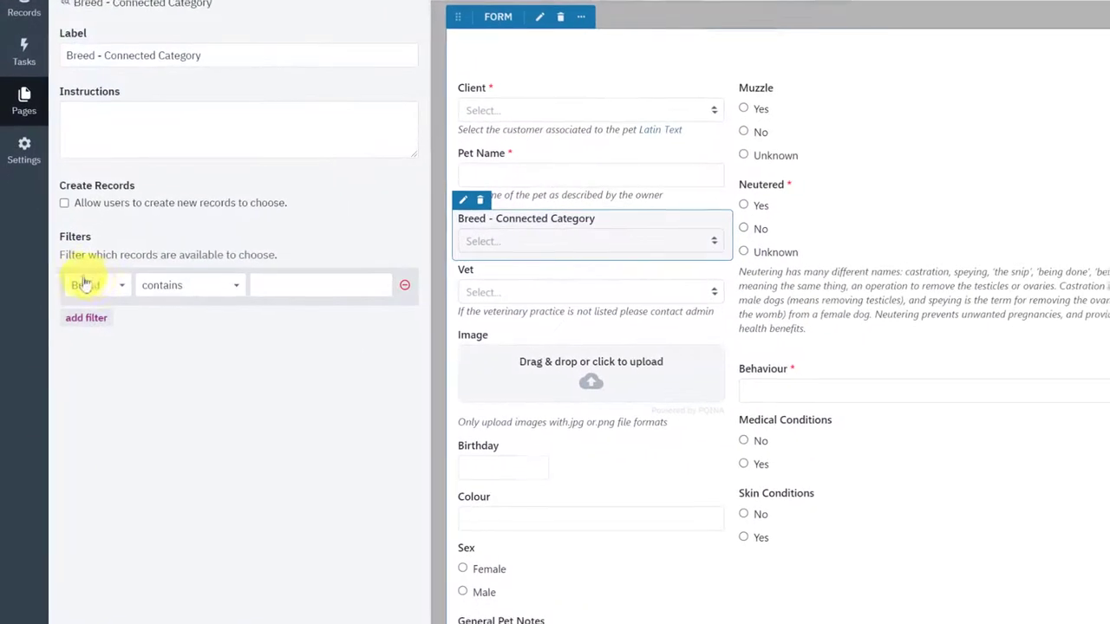
{"action": "left_click", "coordinate": [102, 286]}
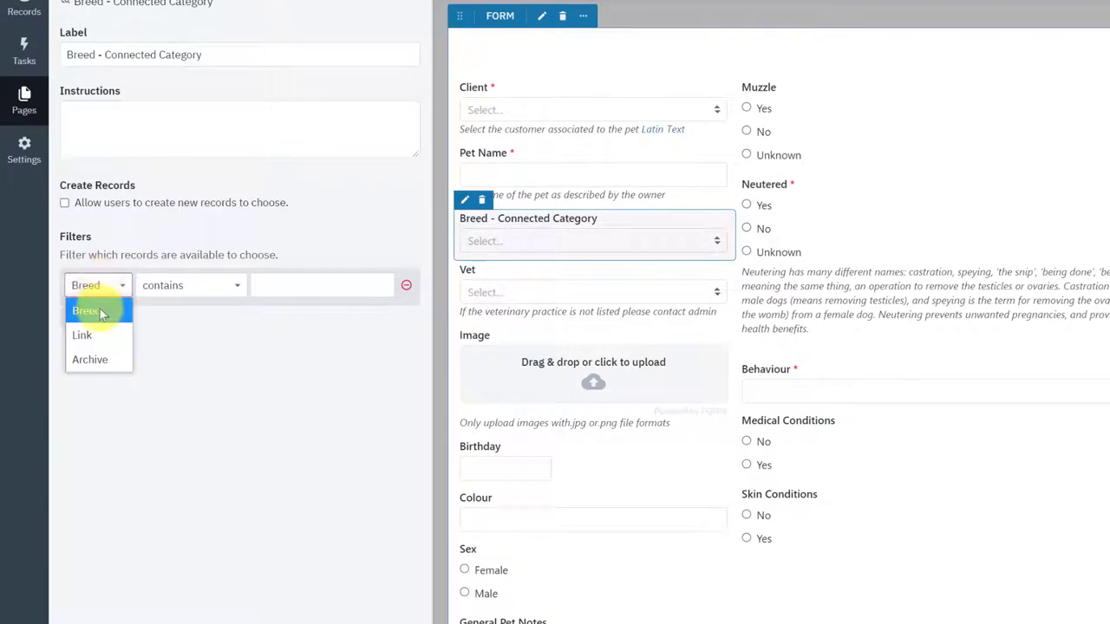
{"action": "left_click", "coordinate": [101, 360]}
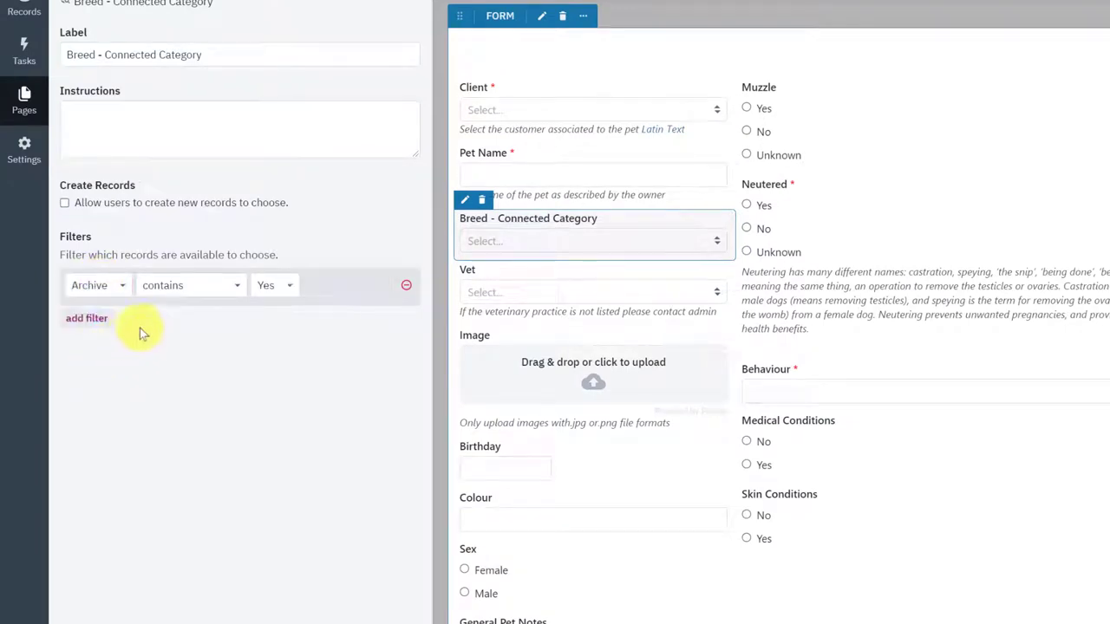
{"action": "left_click", "coordinate": [208, 284]}
{"action": "left_click", "coordinate": [199, 309]}
{"action": "left_click", "coordinate": [267, 286]}
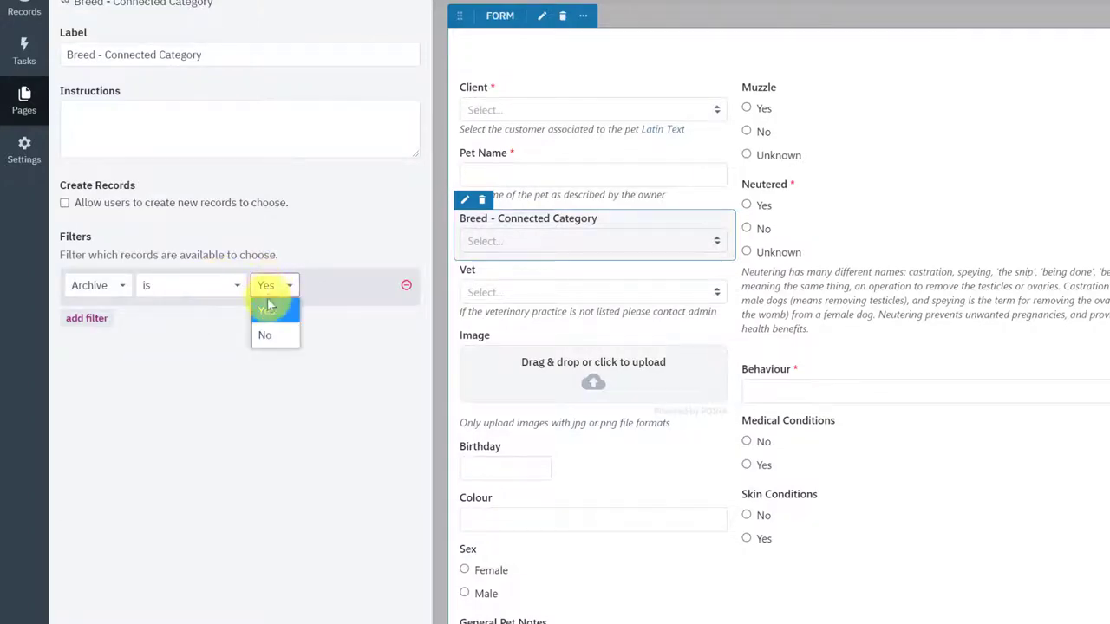
{"action": "left_click", "coordinate": [264, 335]}
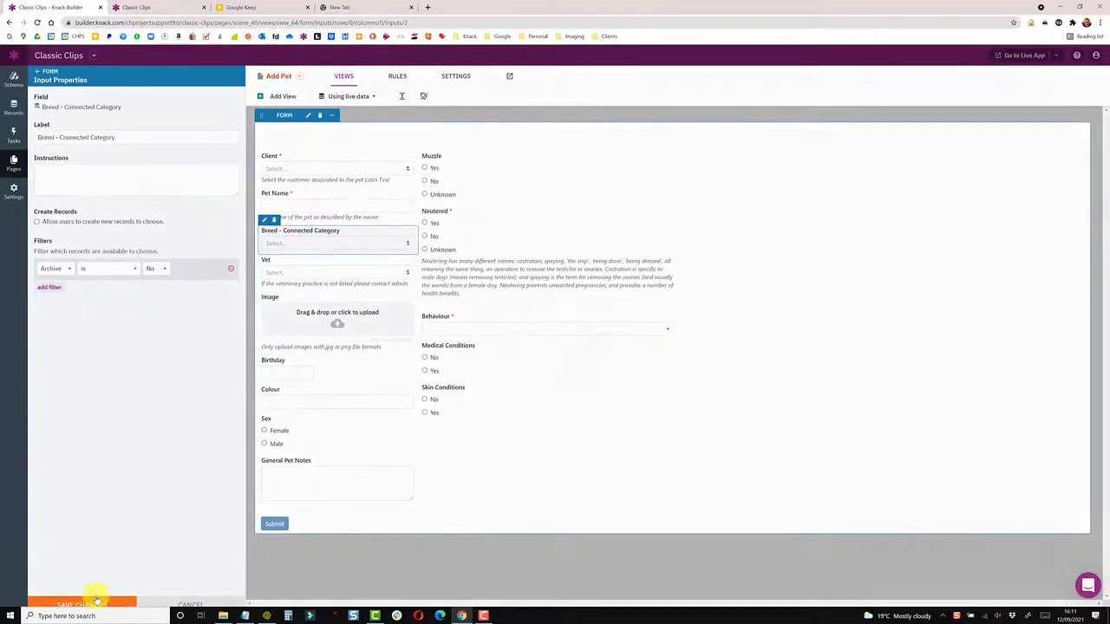
{"action": "left_click", "coordinate": [95, 600]}
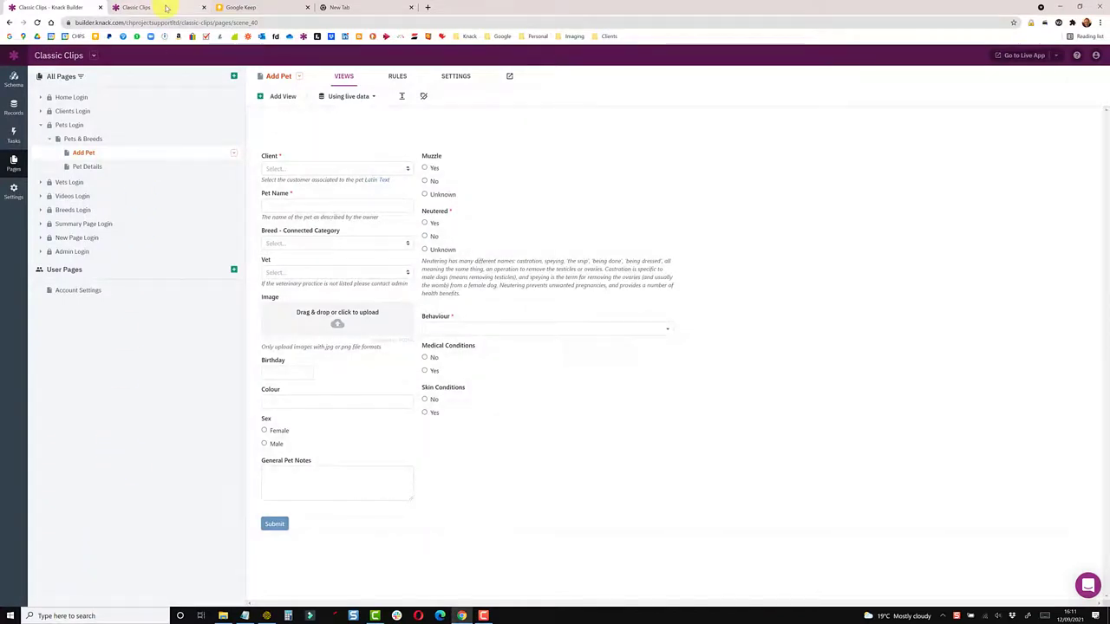
Switch to the live app and check the Breed - Connected Category options in the Add Pet form
{"action": "left_click", "coordinate": [167, 7]}
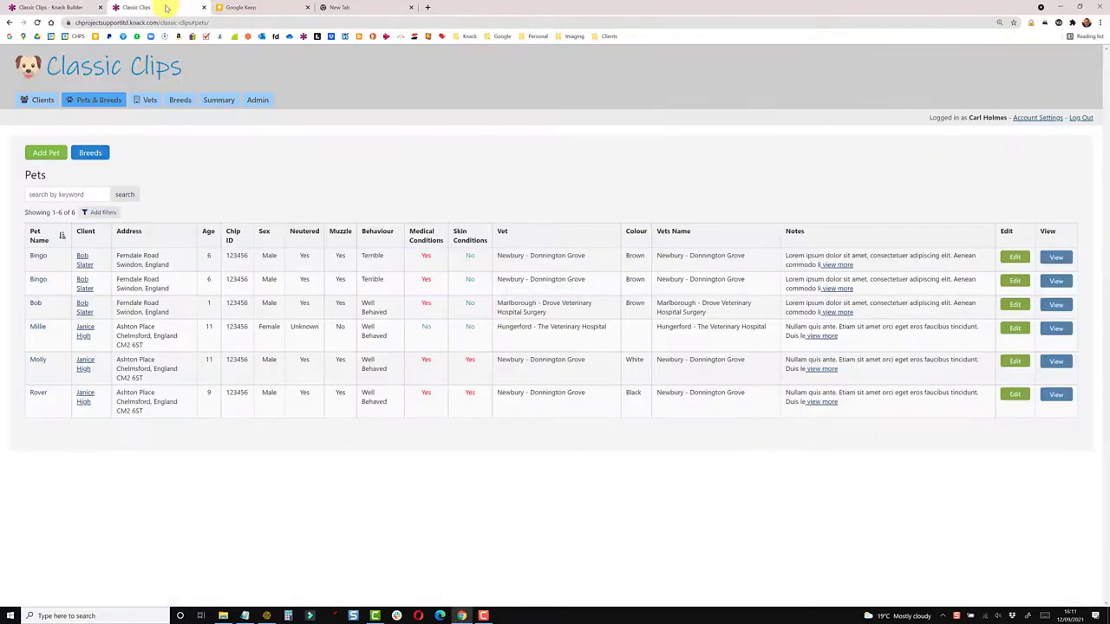
{"action": "left_click", "coordinate": [48, 153]}
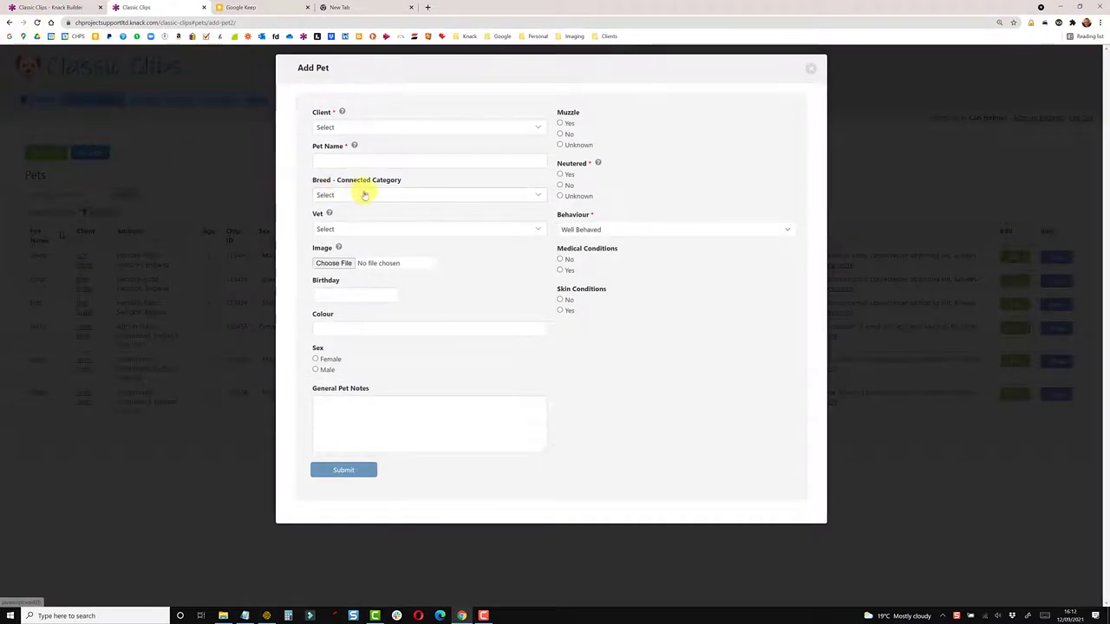
{"action": "left_click", "coordinate": [364, 195]}
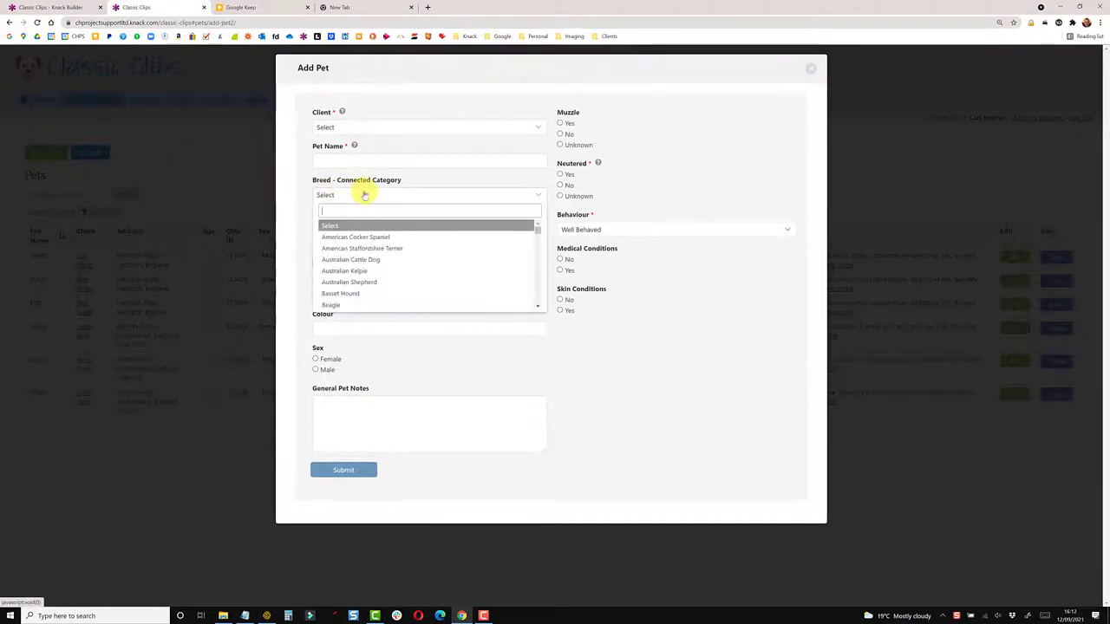
{"action": "key", "text": "Down"}
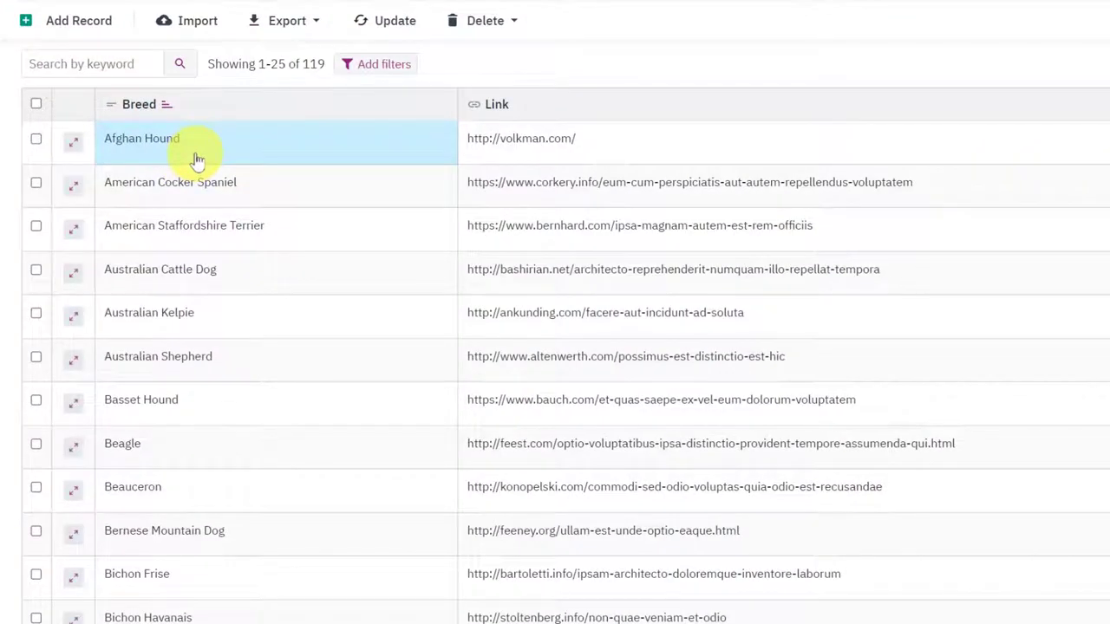
Rename the Afghan Hound record in the Breed object as "Afhan Hound" and submit it
{"action": "left_click", "coordinate": [198, 161]}
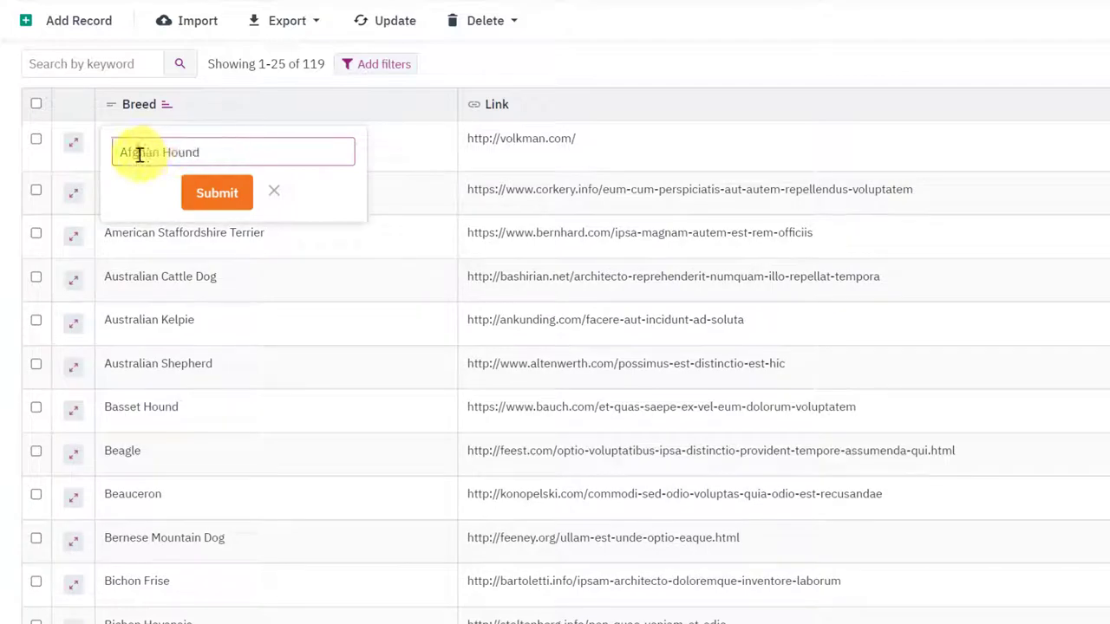
{"action": "key", "text": "BackSpace"}
{"action": "left_click", "coordinate": [212, 192]}
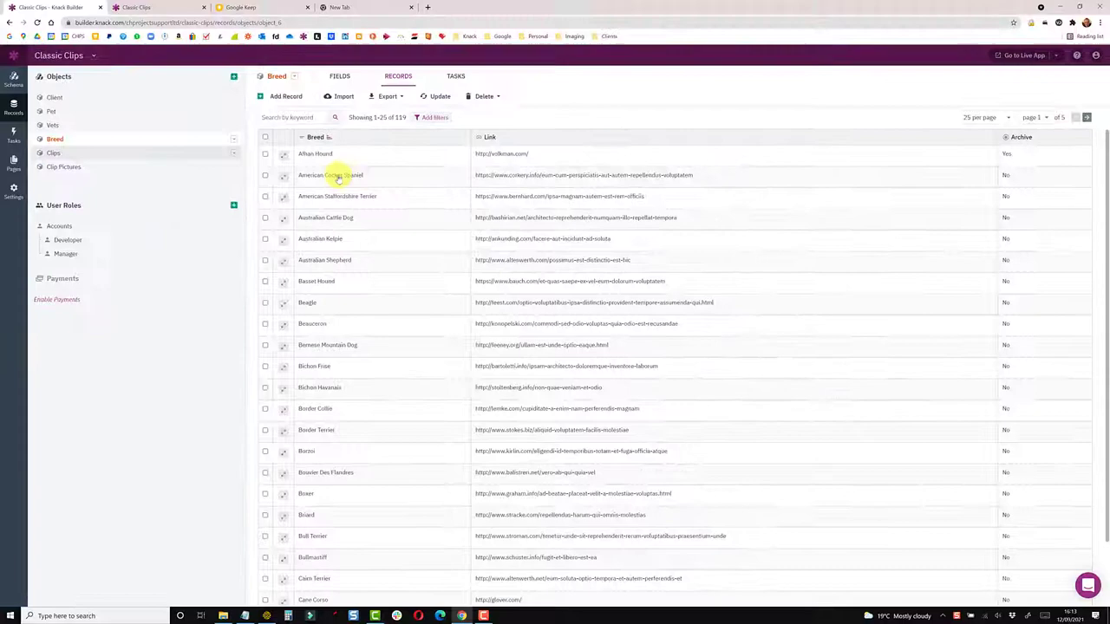
Review the Pet records and the Breeds table on the Admin page in the Knack Builder
{"action": "left_click", "coordinate": [54, 112]}
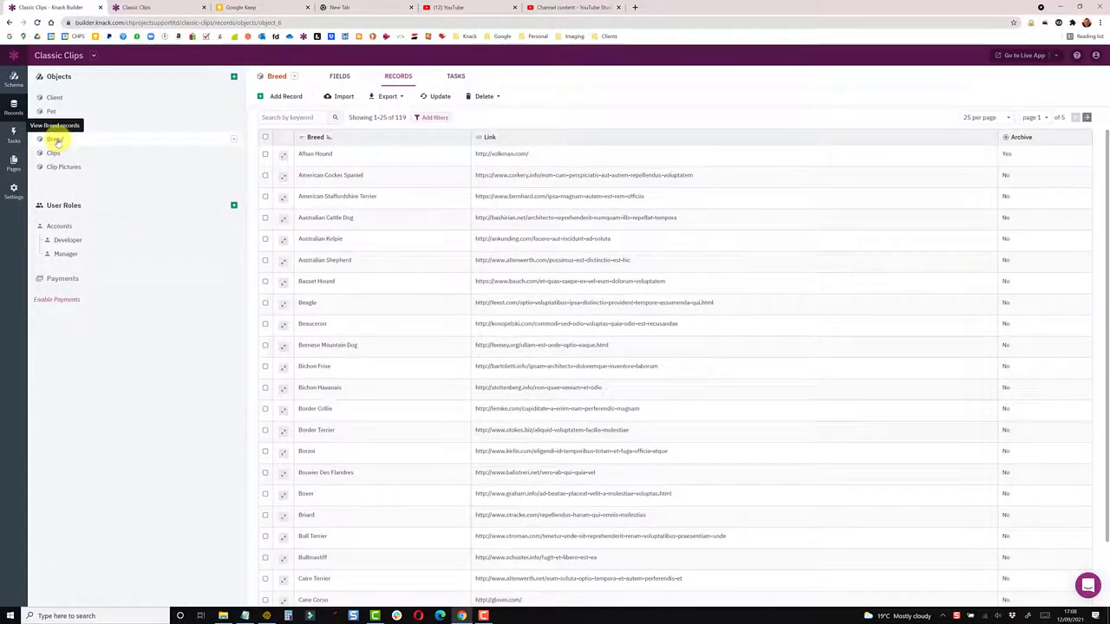
{"action": "left_click", "coordinate": [12, 162]}
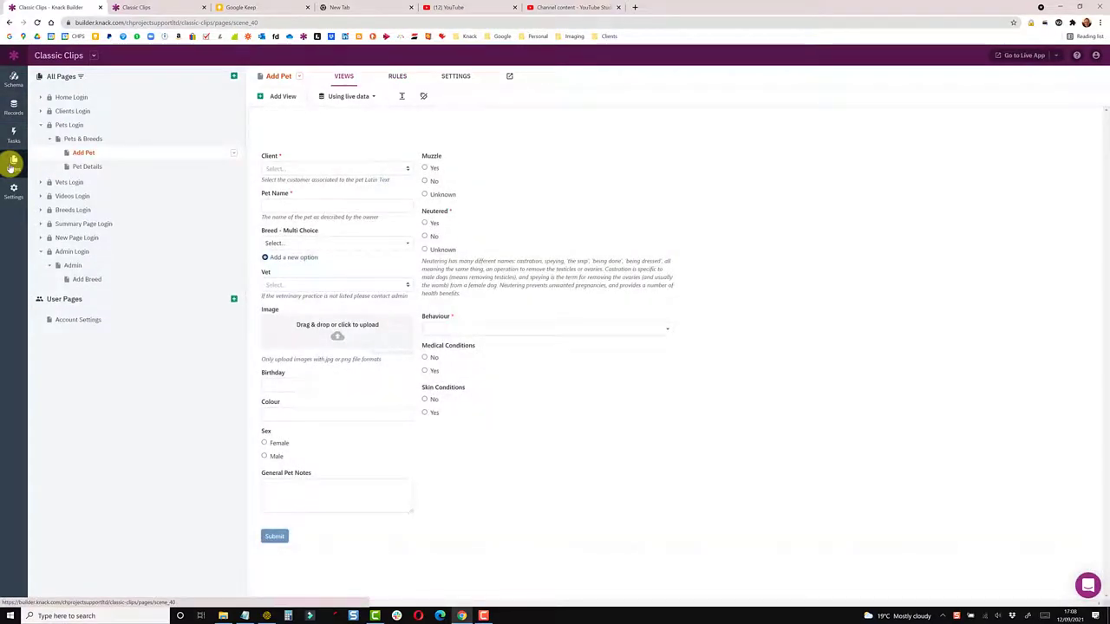
{"action": "left_click", "coordinate": [74, 265]}
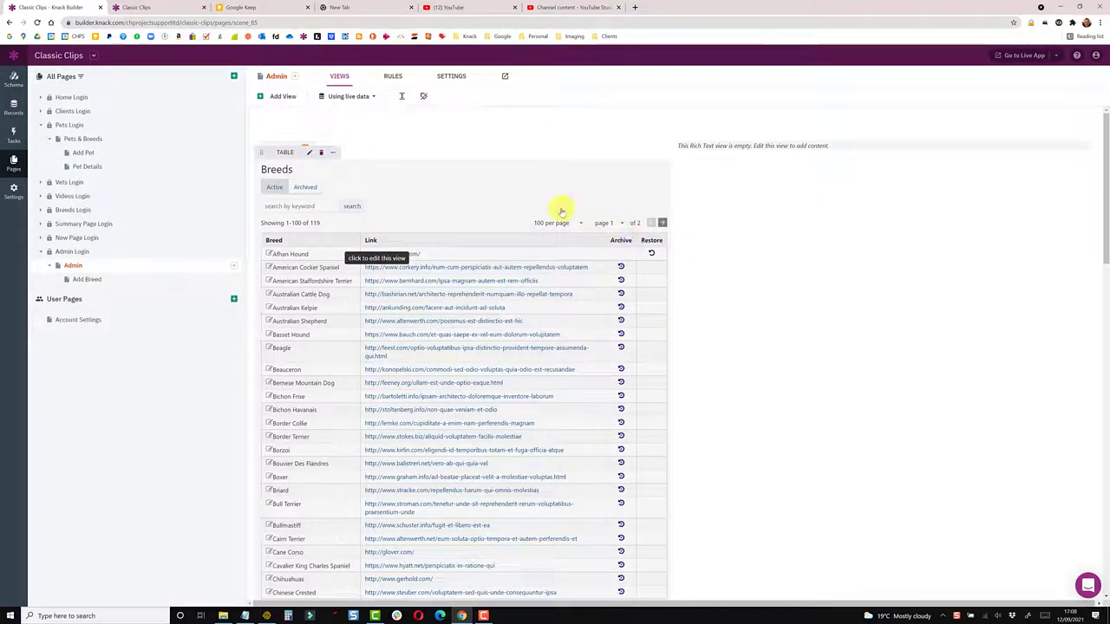
In the live app's Admin page, show the archived breeds and restore Afhan Hound
{"action": "left_click", "coordinate": [136, 7]}
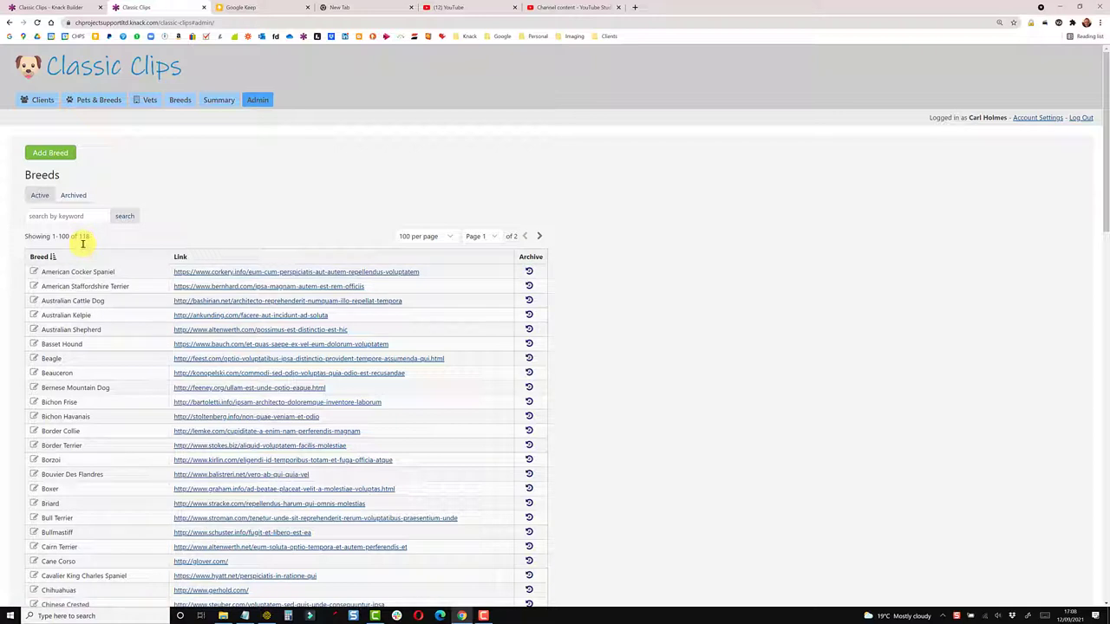
{"action": "left_click", "coordinate": [74, 195]}
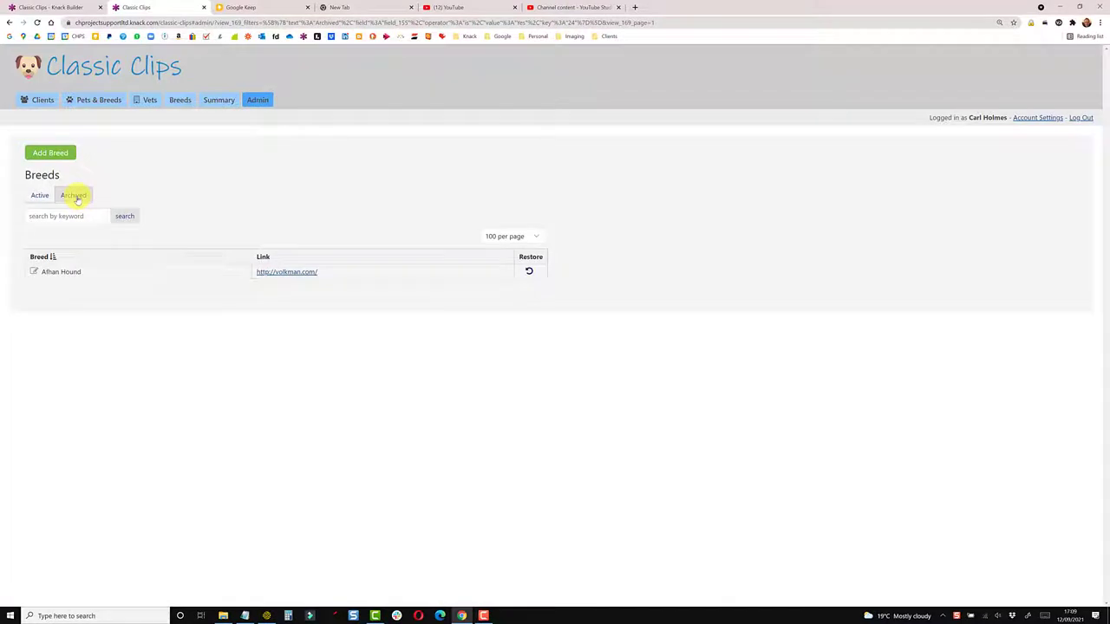
{"action": "left_click", "coordinate": [529, 273]}
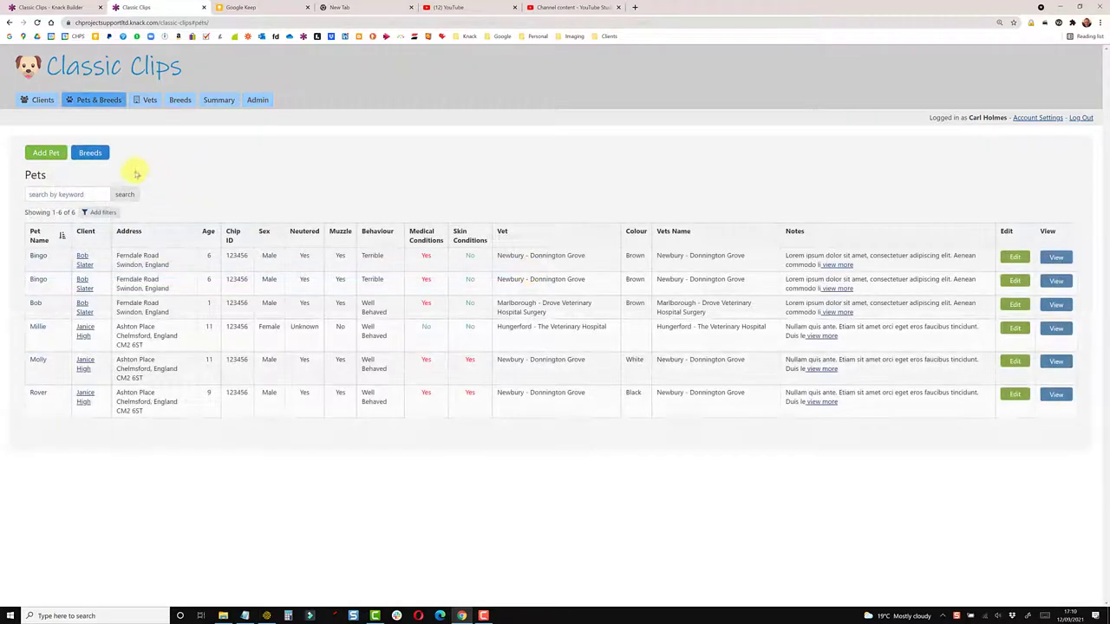
Check the Breed - Connected Category options in the live app's Add Pet form, then close the form without submitting
{"action": "left_click", "coordinate": [45, 153]}
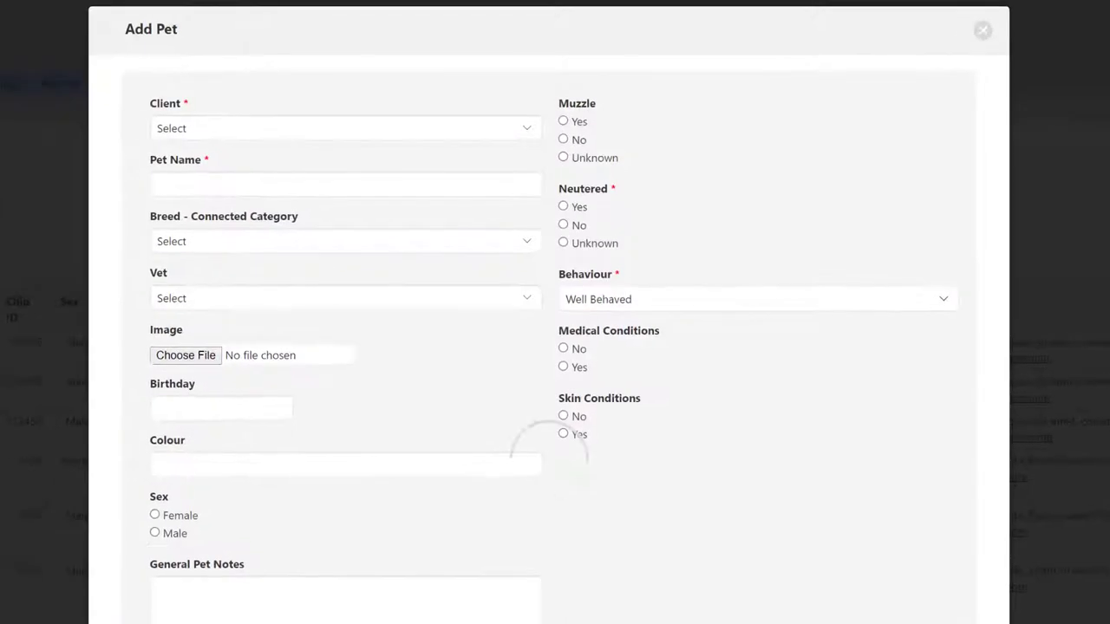
{"action": "left_click", "coordinate": [240, 241]}
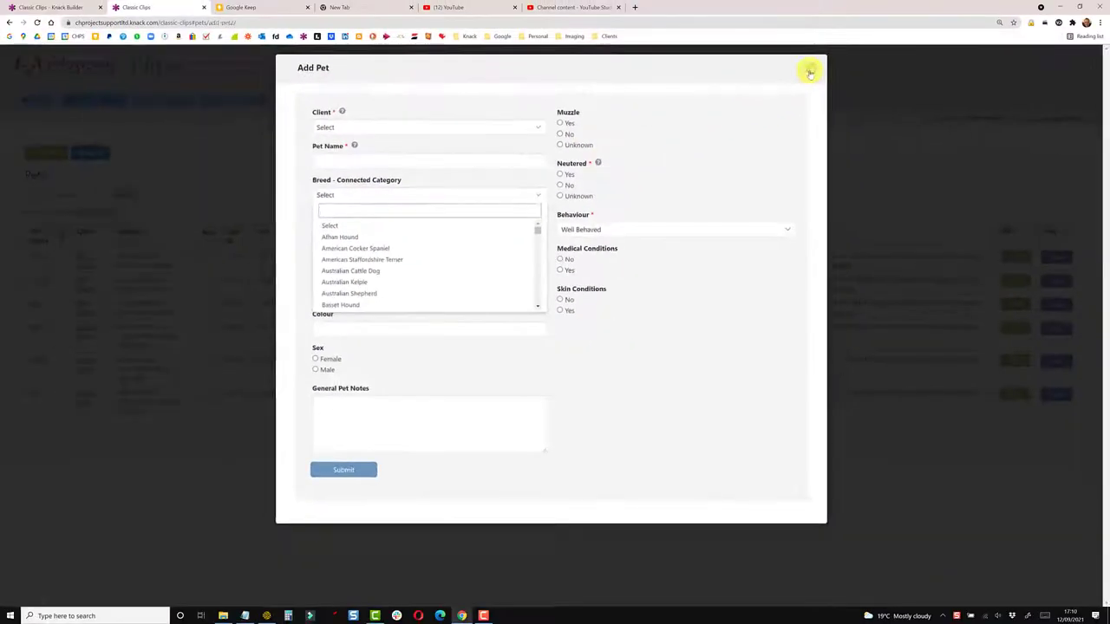
{"action": "left_click", "coordinate": [983, 30]}
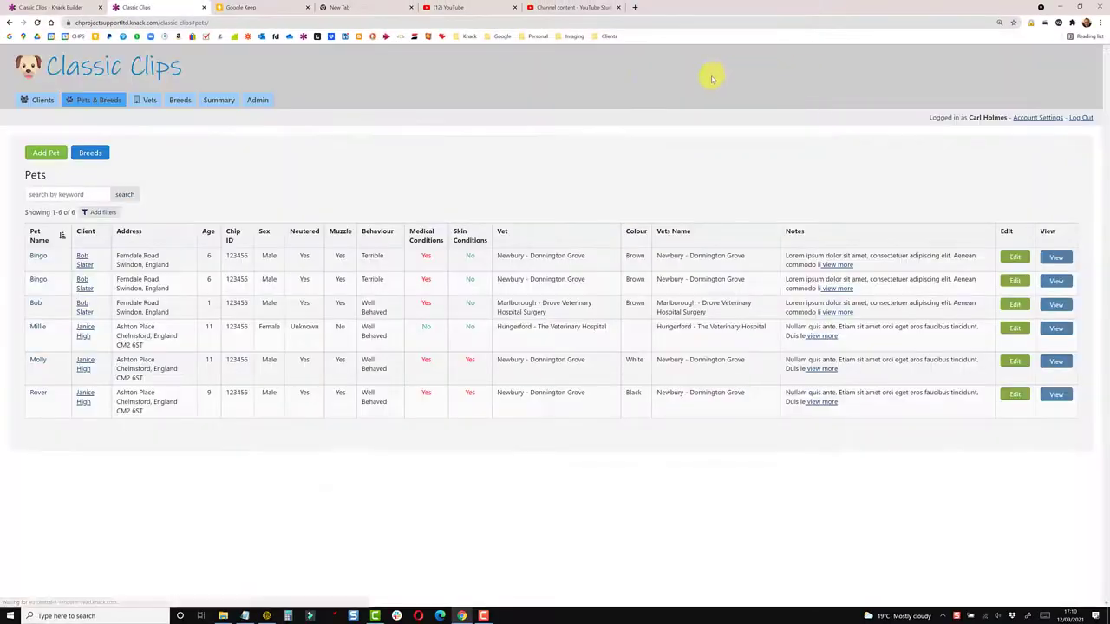
Correct the misspelled Afhan Hound to "Afghan Hound" in the Admin page's active Breeds table and submit it
{"action": "left_click", "coordinate": [256, 100]}
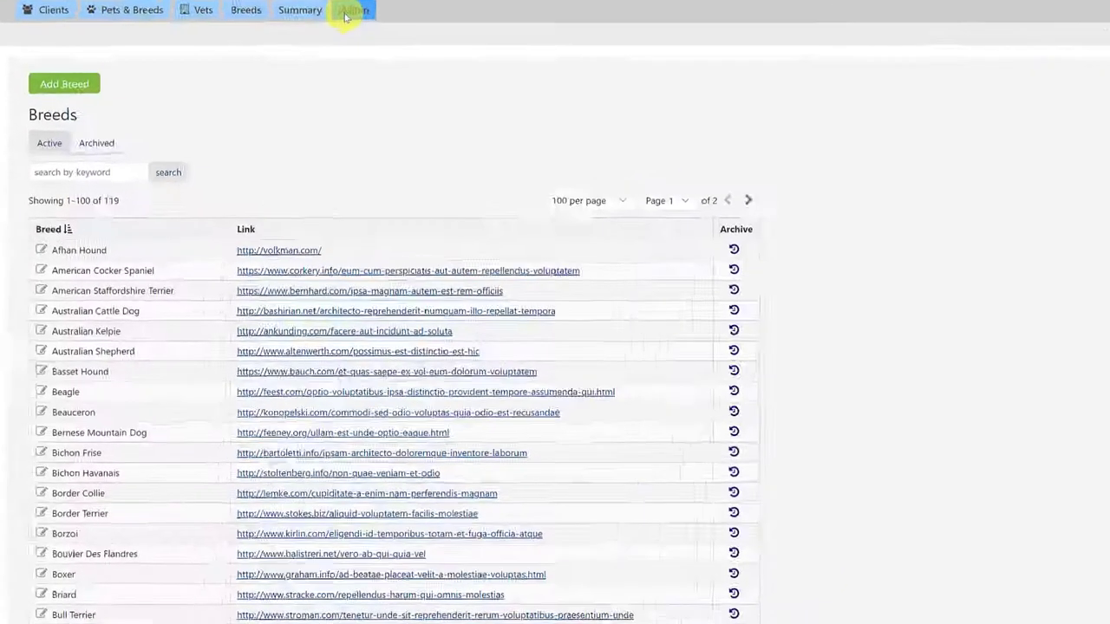
{"action": "left_click", "coordinate": [88, 245]}
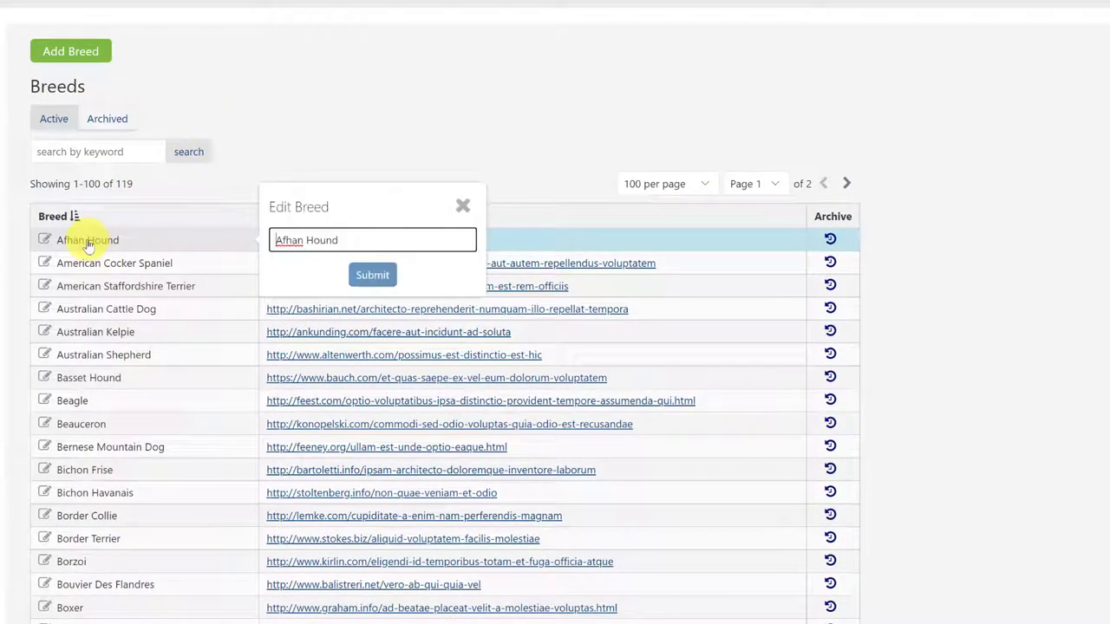
{"action": "right_click", "coordinate": [295, 238]}
{"action": "left_click", "coordinate": [326, 248]}
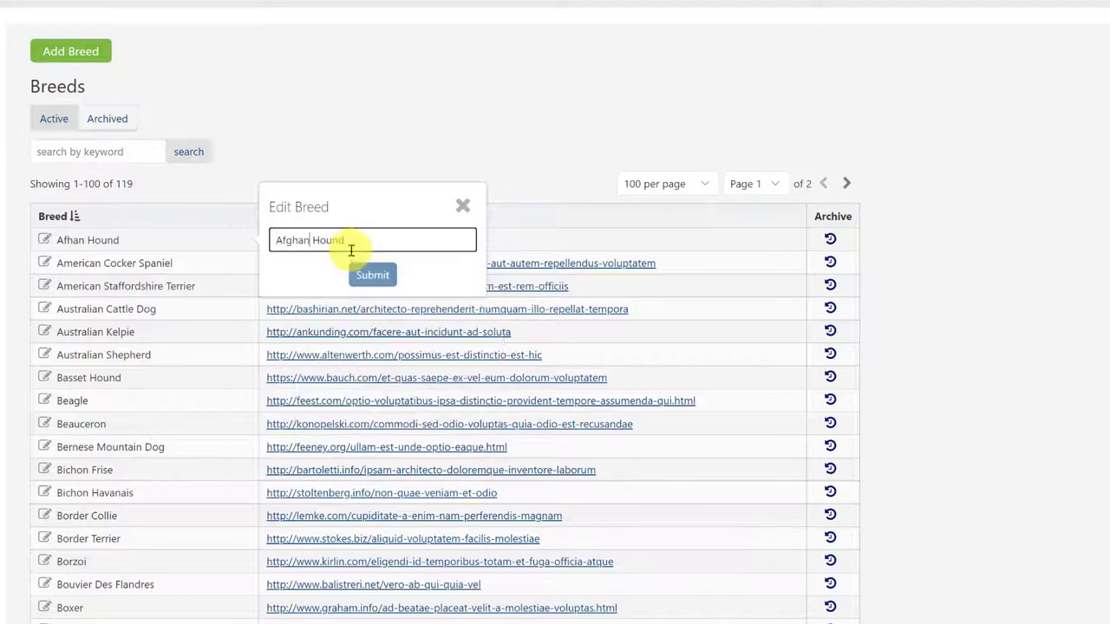
{"action": "left_click", "coordinate": [374, 279]}
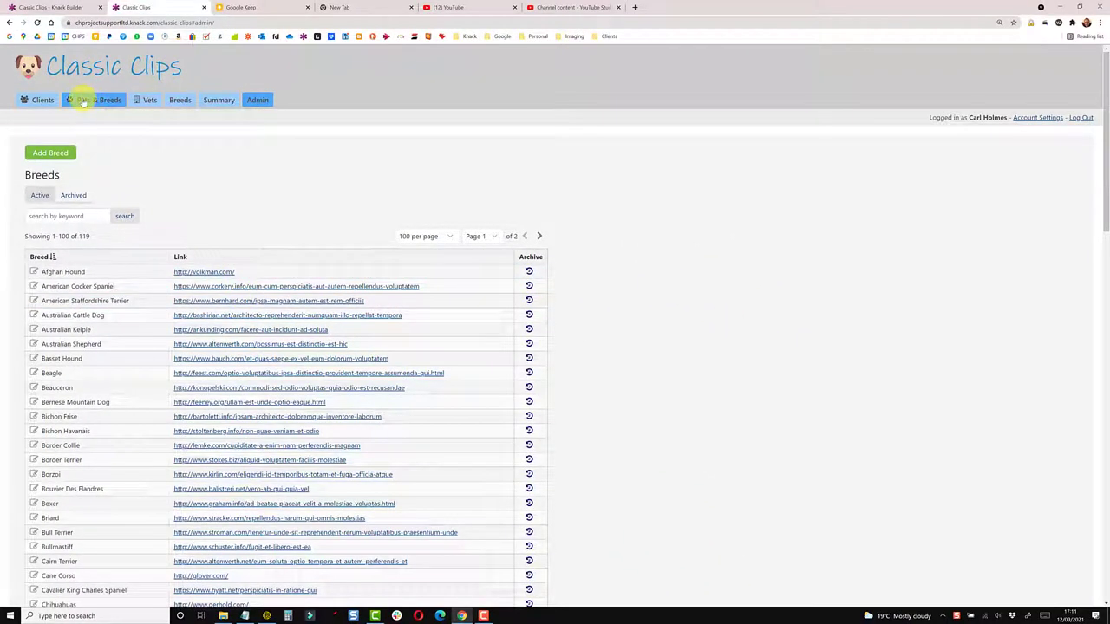
Check the breed options in the Add Pet form and view the Admin page's Add Breed form, closing both without submitting
{"action": "left_click", "coordinate": [83, 102]}
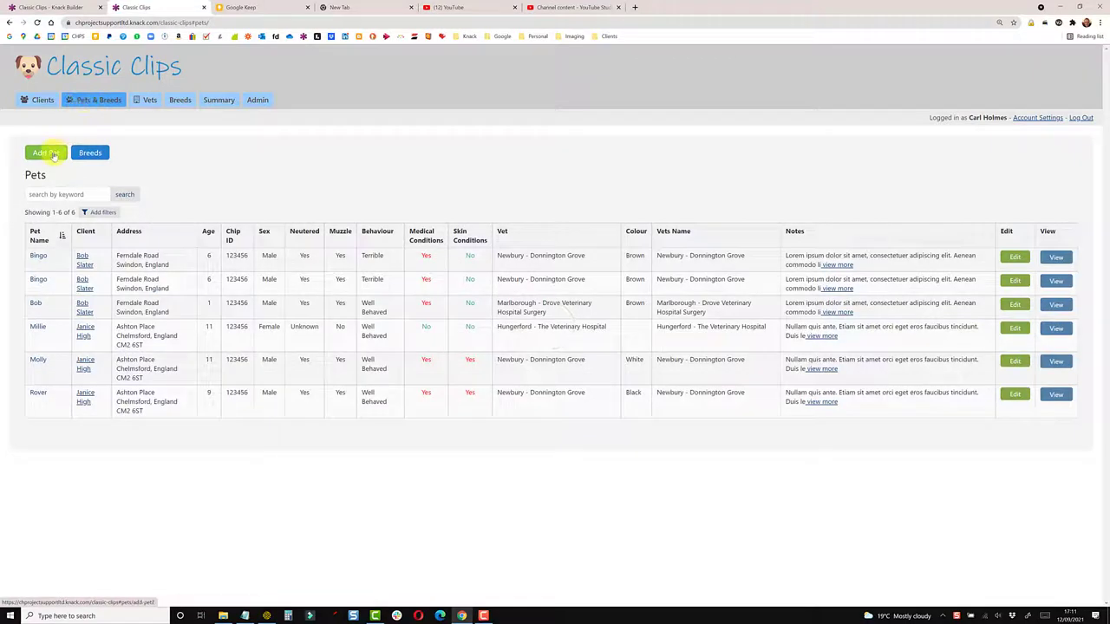
{"action": "left_click", "coordinate": [50, 153]}
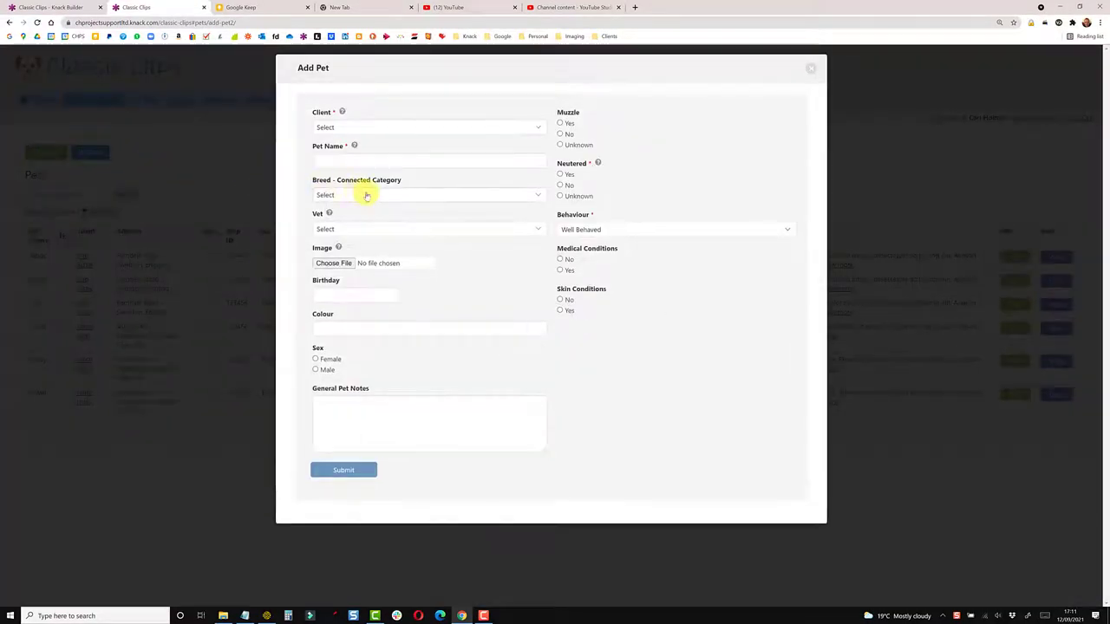
{"action": "left_click", "coordinate": [364, 196]}
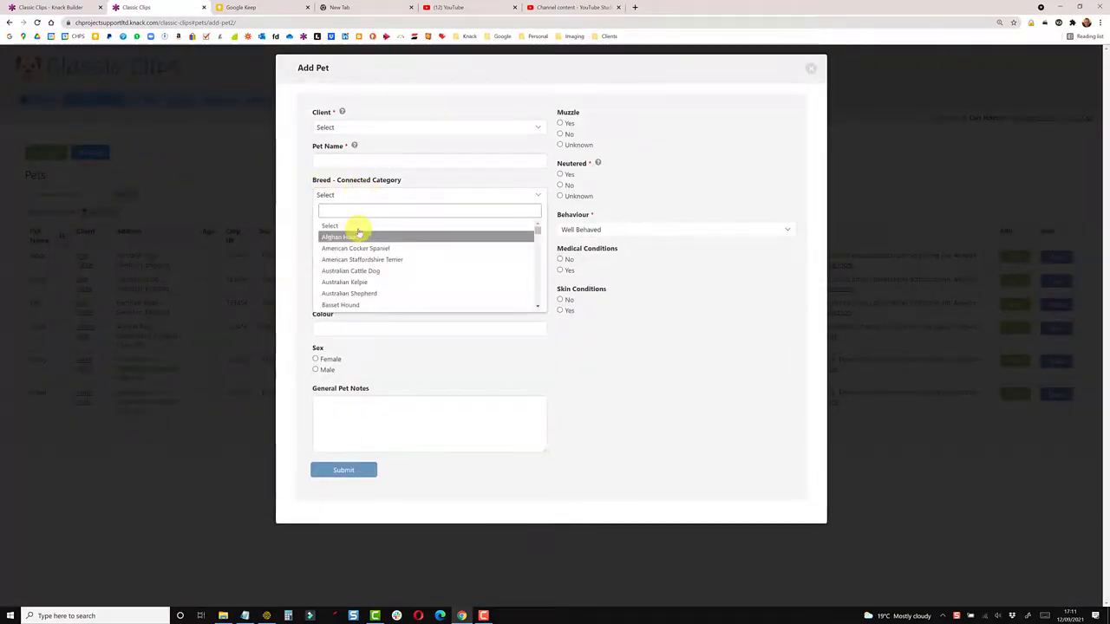
{"action": "left_click", "coordinate": [814, 74]}
{"action": "left_click", "coordinate": [257, 101]}
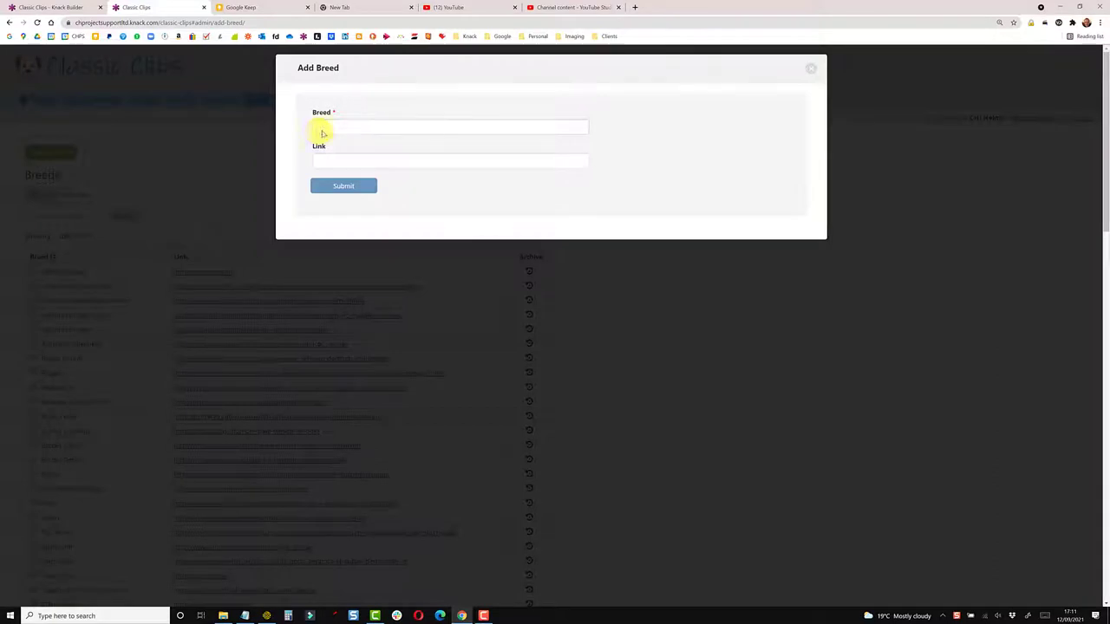
{"action": "left_click", "coordinate": [811, 68]}
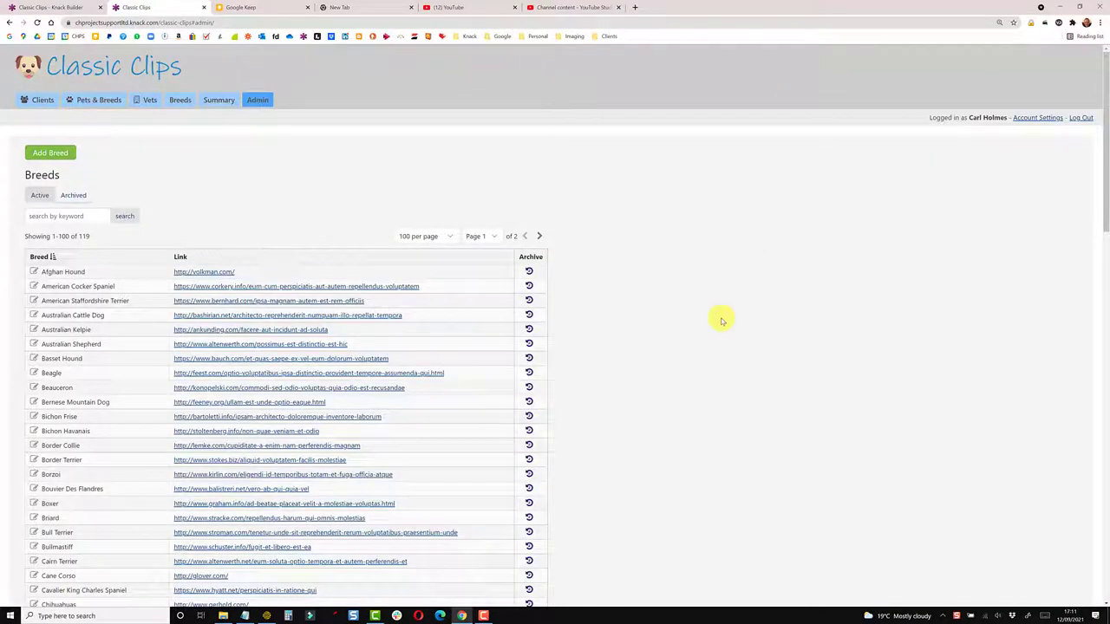